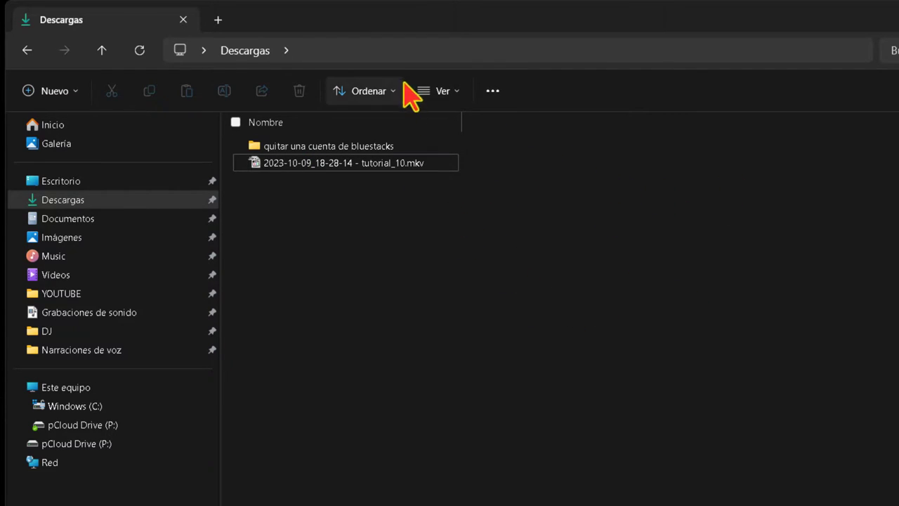
# Switch the Descargas folder to large icons and back to the Detalles view
pyautogui.click(438, 91)
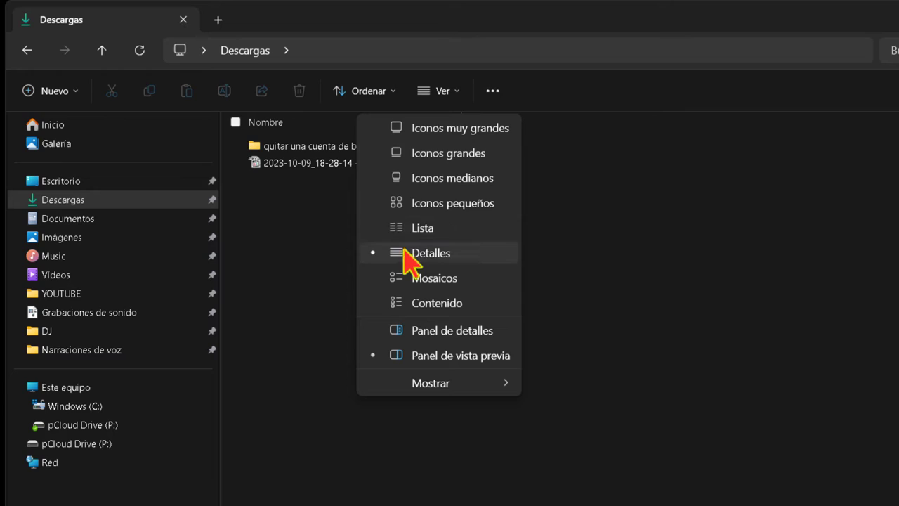
pyautogui.click(432, 153)
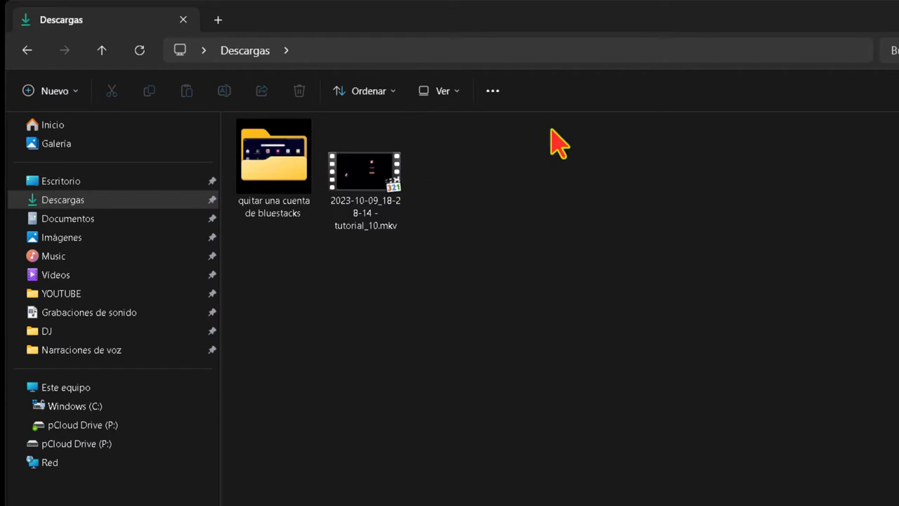
pyautogui.click(445, 83)
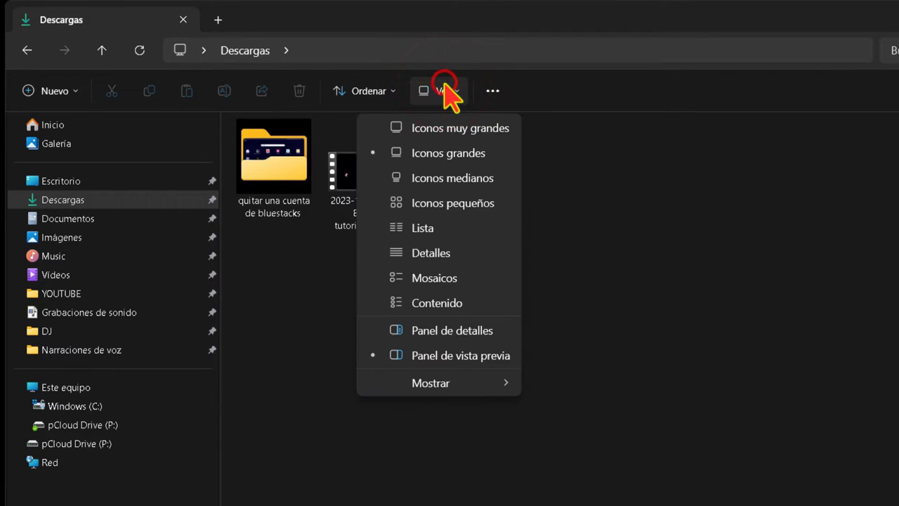
pyautogui.click(462, 249)
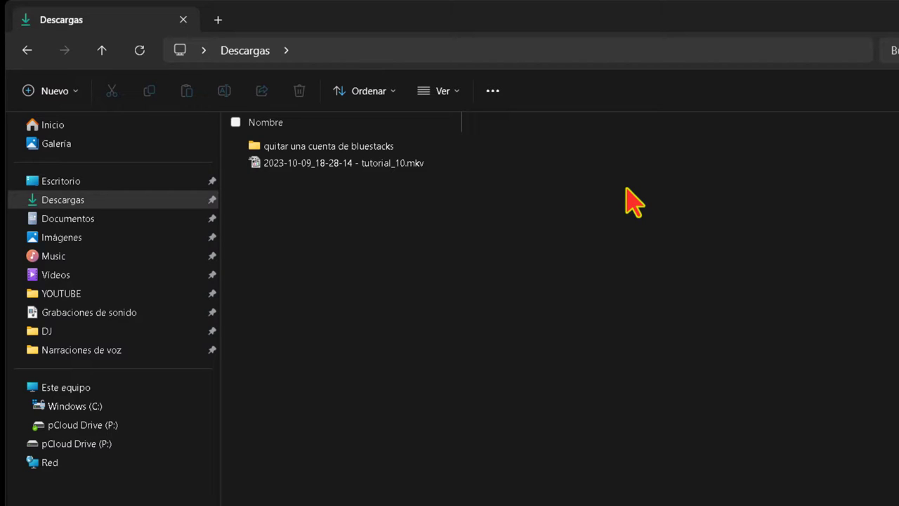
# Turn off hiding of protected operating system files in the advanced folder view options, accept the risk and apply the setting
pyautogui.click(491, 86)
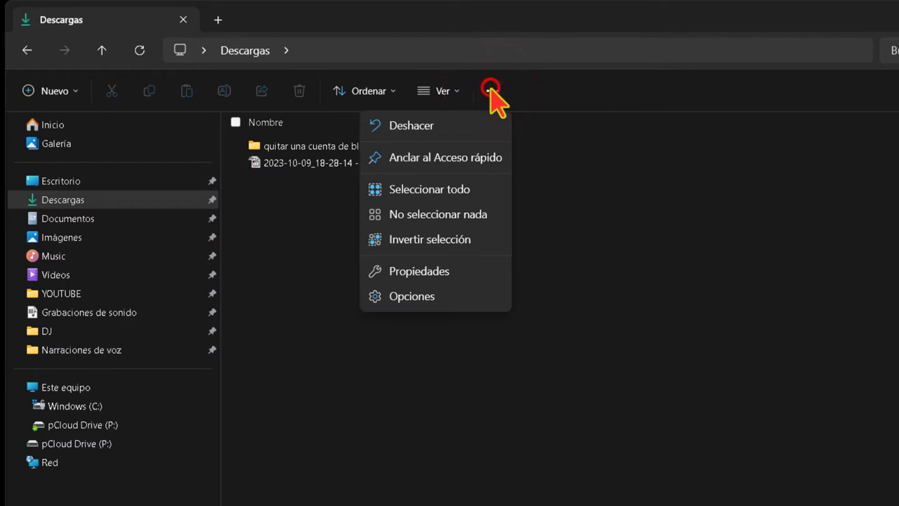
pyautogui.click(436, 299)
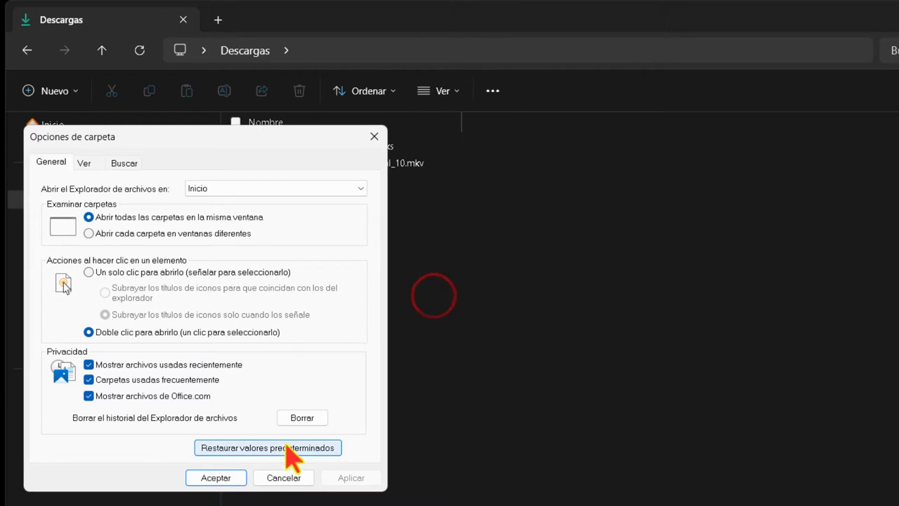
pyautogui.click(83, 163)
pyautogui.scroll(-6, 211, 323)
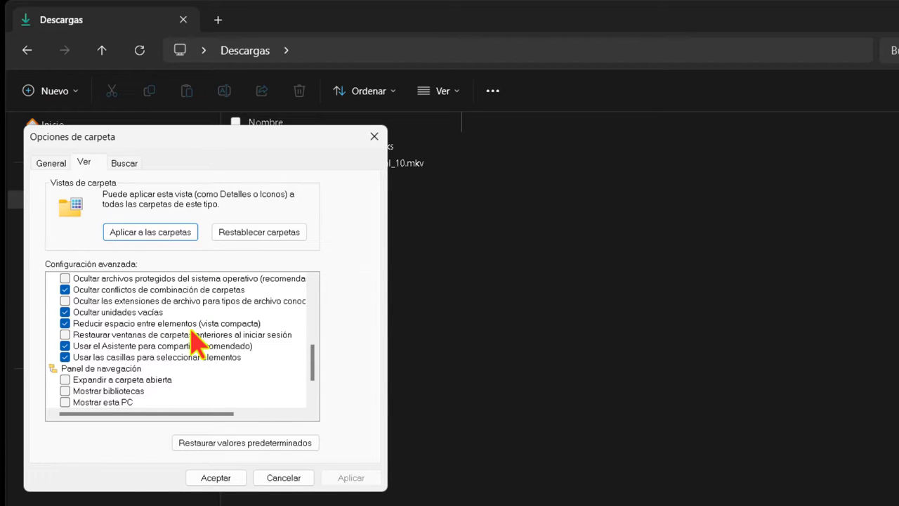
pyautogui.scroll(2, 121, 349)
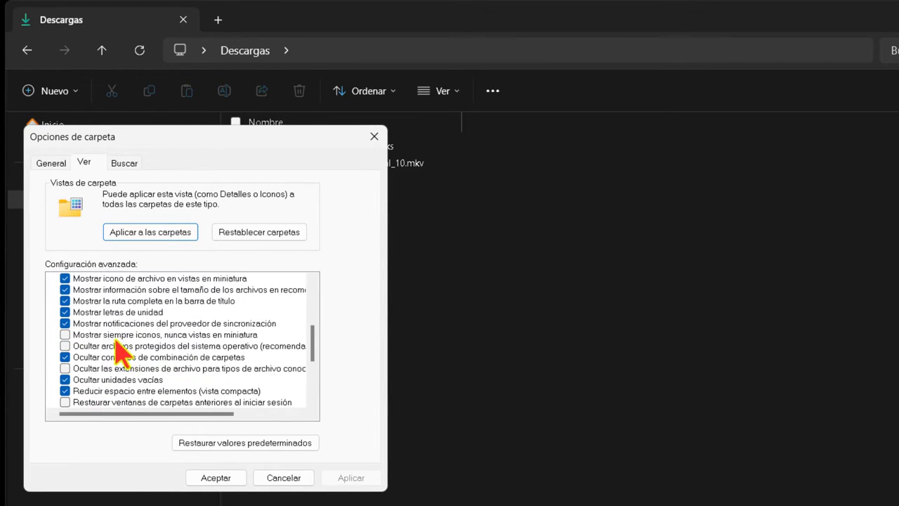
pyautogui.click(66, 346)
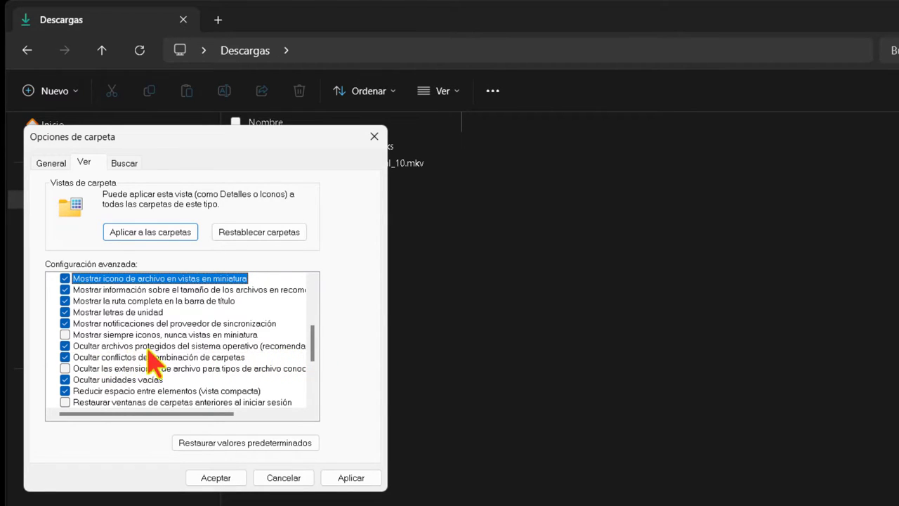
pyautogui.click(66, 346)
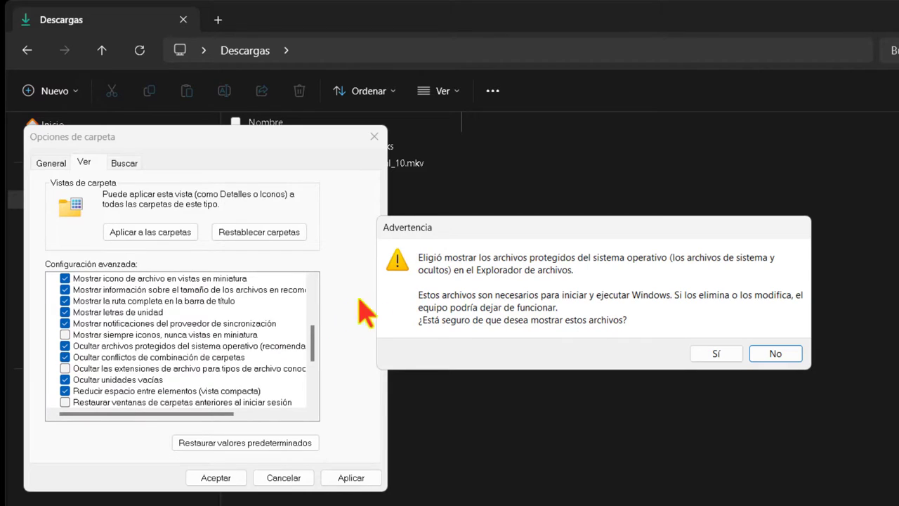
pyautogui.click(716, 354)
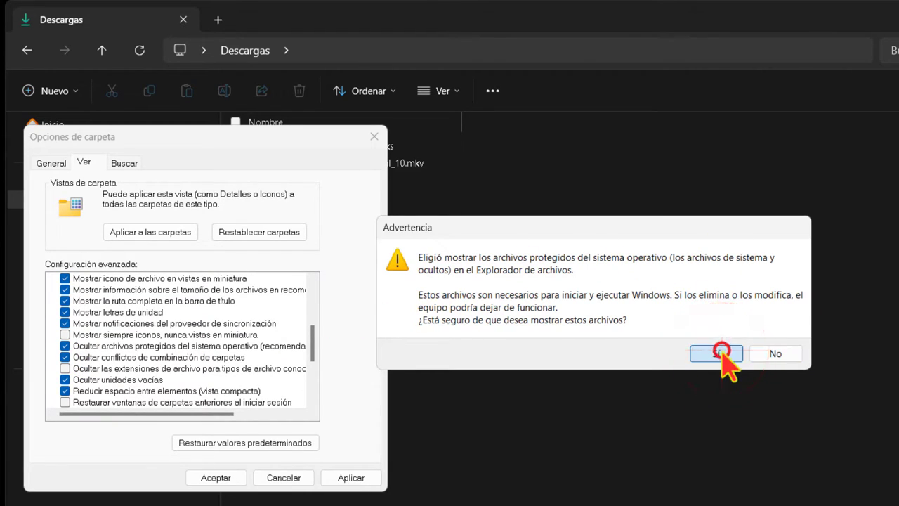
pyautogui.click(362, 480)
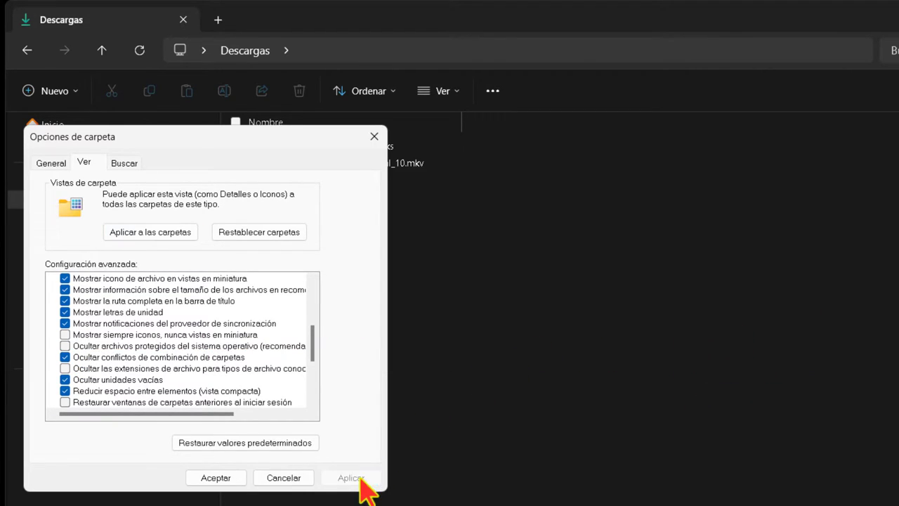
pyautogui.click(218, 478)
pyautogui.click(222, 478)
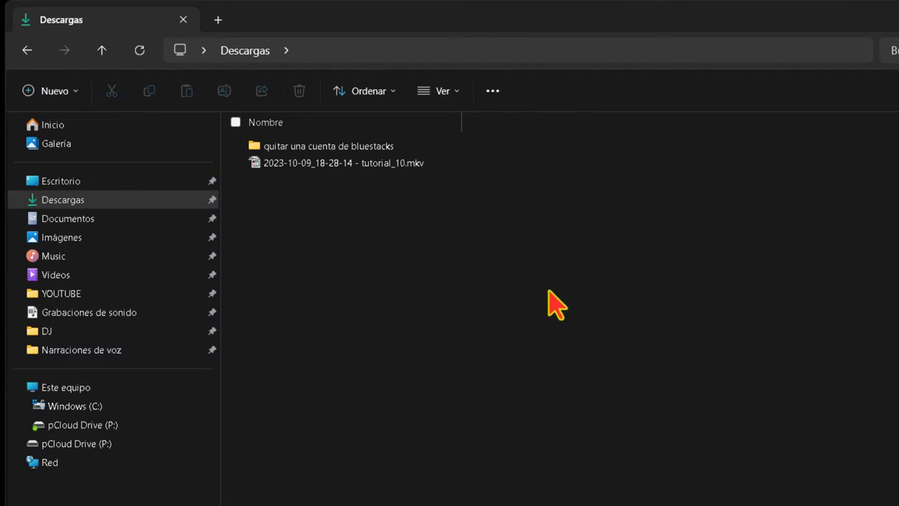
# Create a new folder in Descargas, keeping the default name "Nueva carpeta"
pyautogui.rightClick(283, 223)
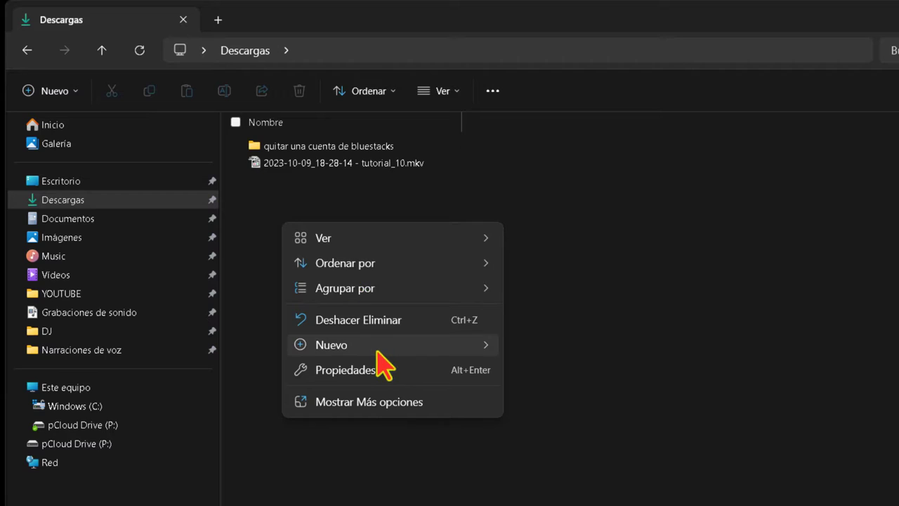
pyautogui.moveTo(377, 346)
pyautogui.click(551, 348)
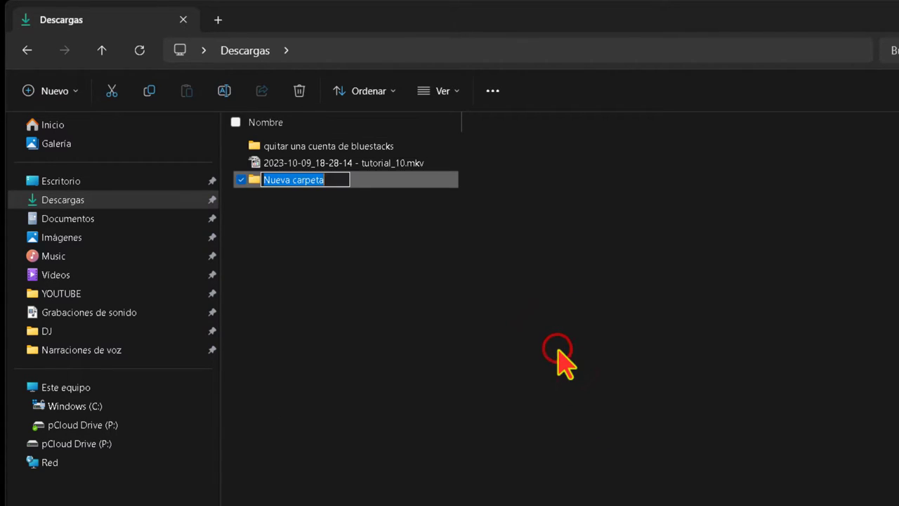
pyautogui.click(555, 351)
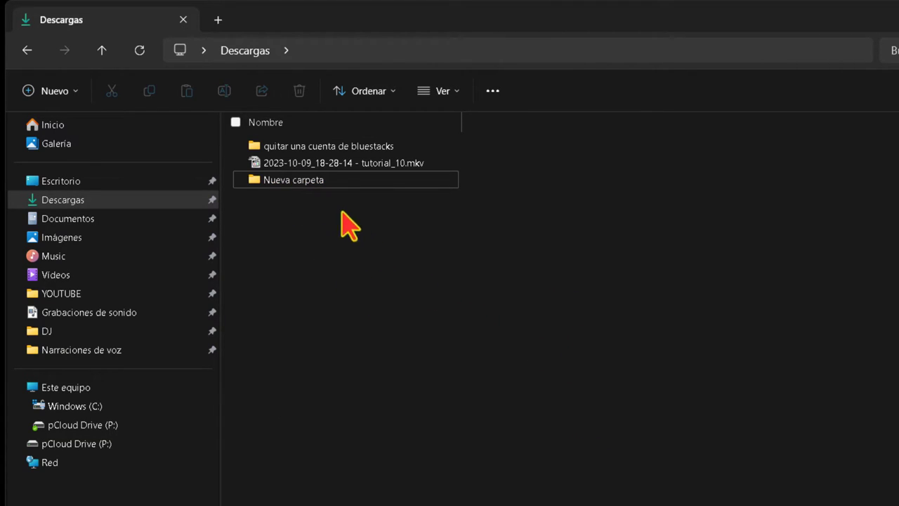
# Open the icon chooser from the customization properties of Nueva carpeta
pyautogui.rightClick(286, 180)
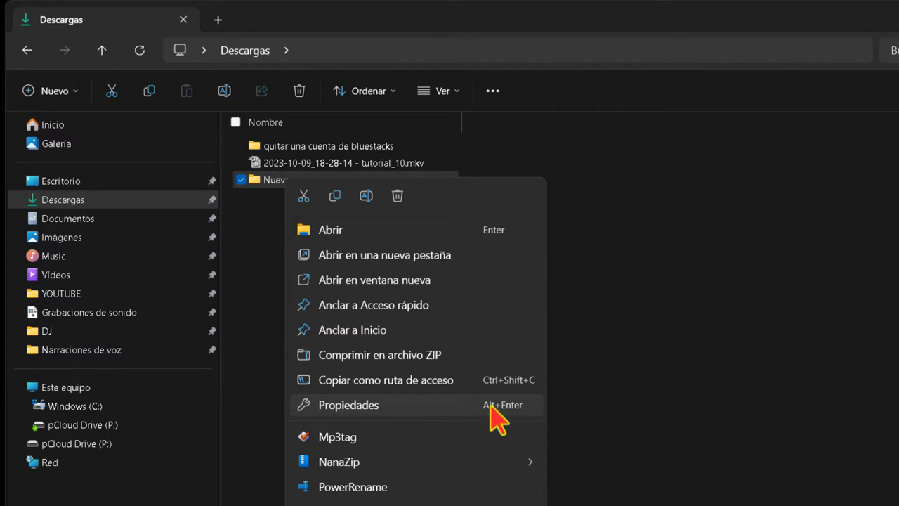
pyautogui.click(385, 406)
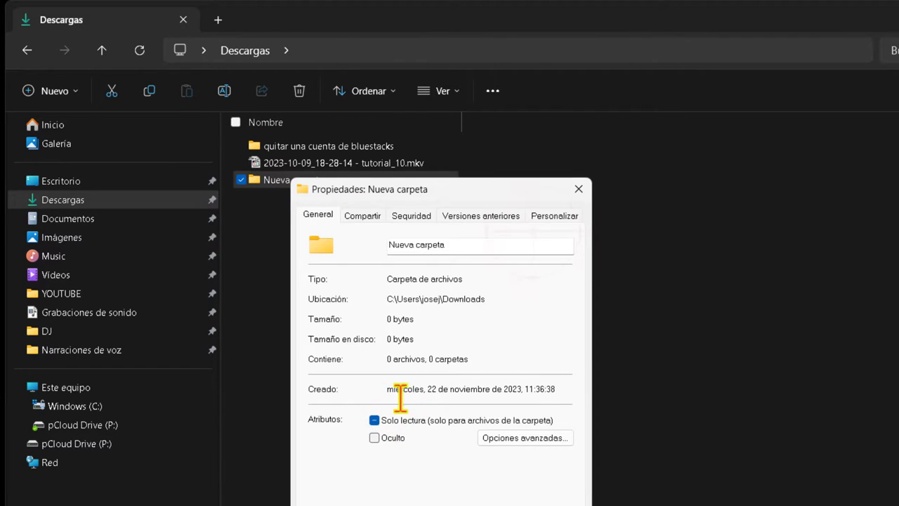
pyautogui.click(540, 215)
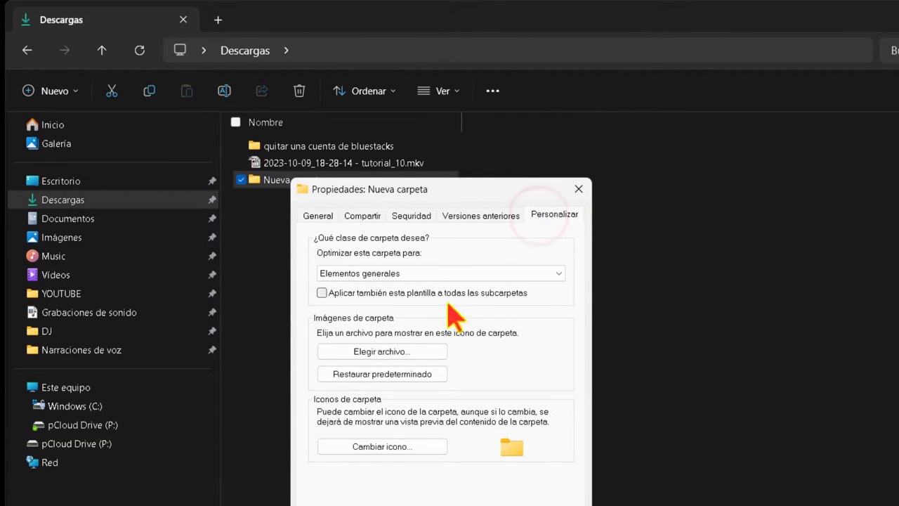
pyautogui.click(413, 447)
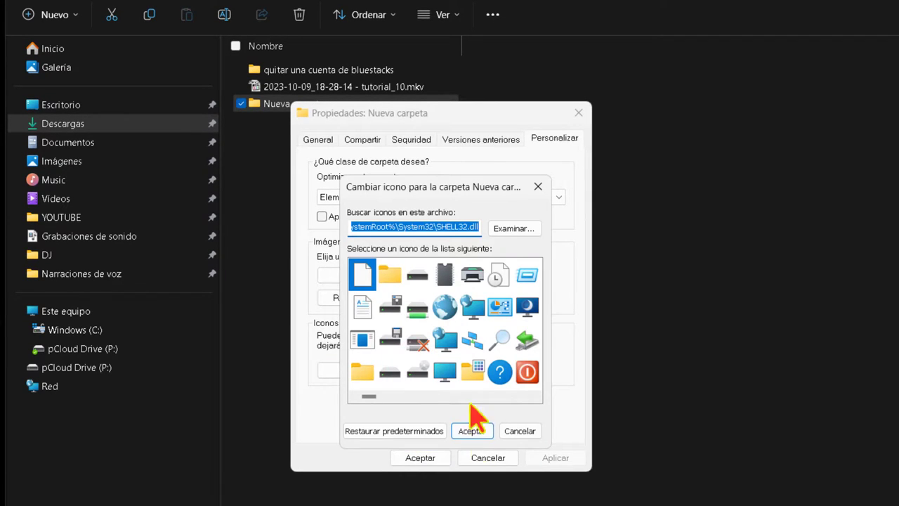
# Browse through the built-in SHELL32.dll icons offered for the folder
pyautogui.hscroll(20, 444, 330)
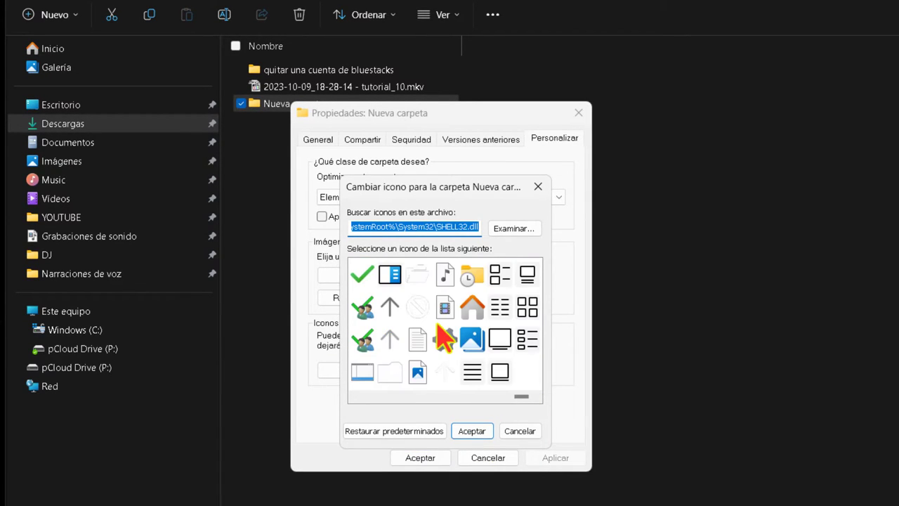
pyautogui.hscroll(-20, 445, 337)
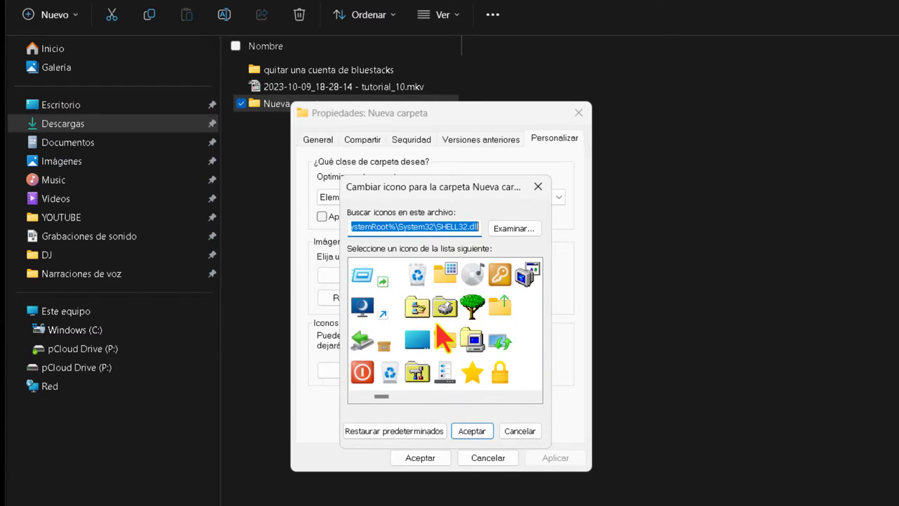
pyautogui.hscroll(10, 436, 324)
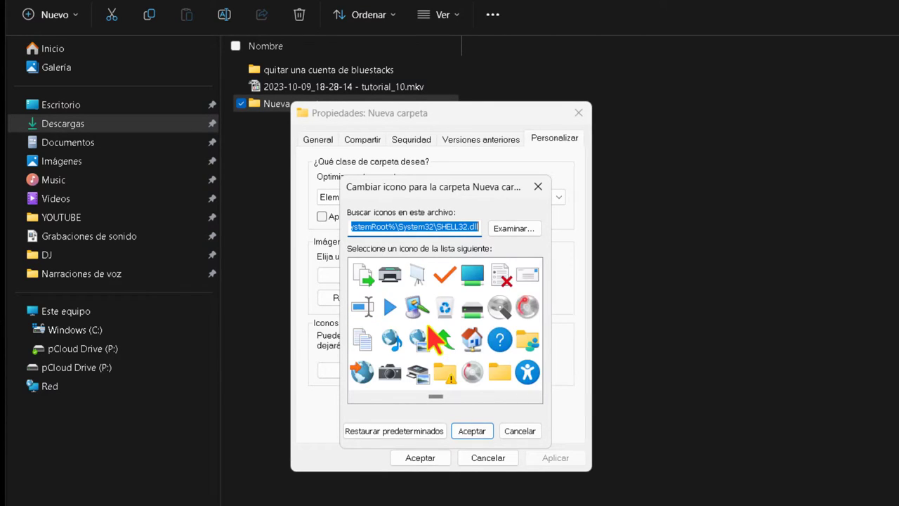
pyautogui.hscroll(-10, 434, 337)
pyautogui.hscroll(20, 467, 302)
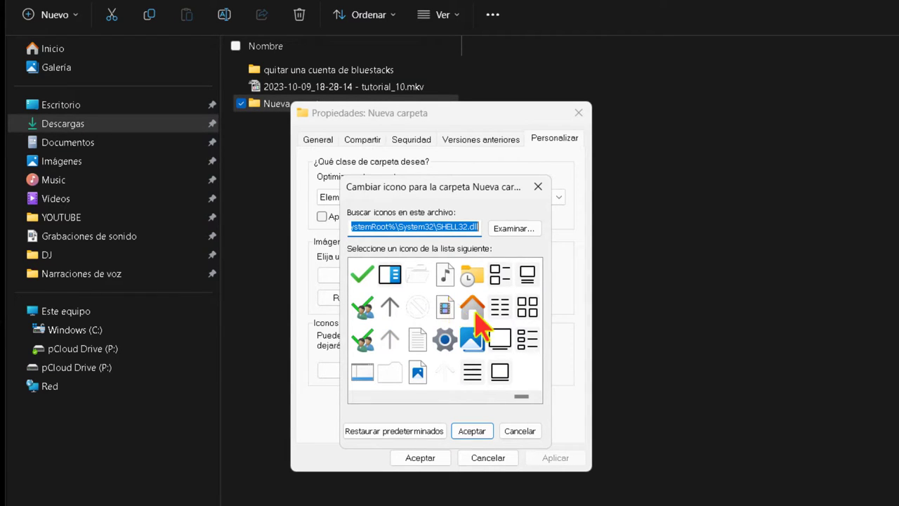
pyautogui.hscroll(-5, 472, 319)
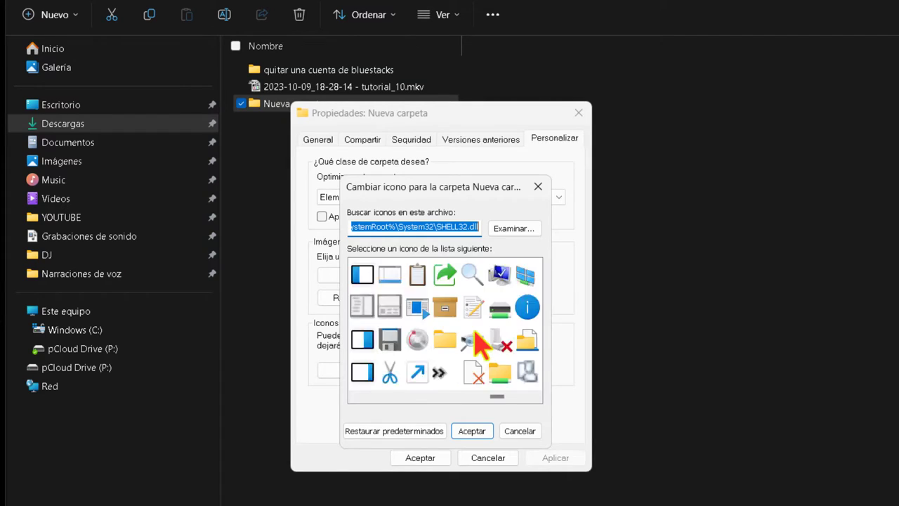
pyautogui.hscroll(5, 472, 341)
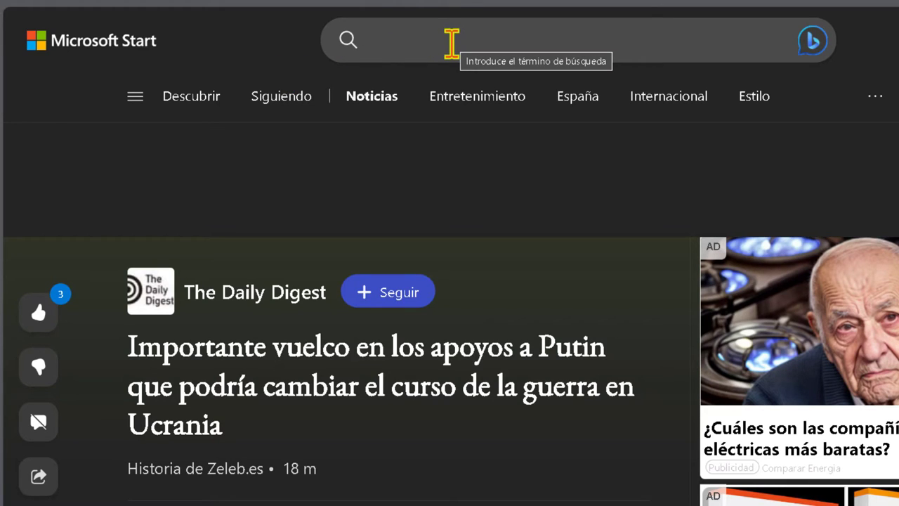
# Switch to the web browser, search for "icon icons" and look up "like" on the free icon site
pyautogui.click(452, 40)
pyautogui.write('icon icons')
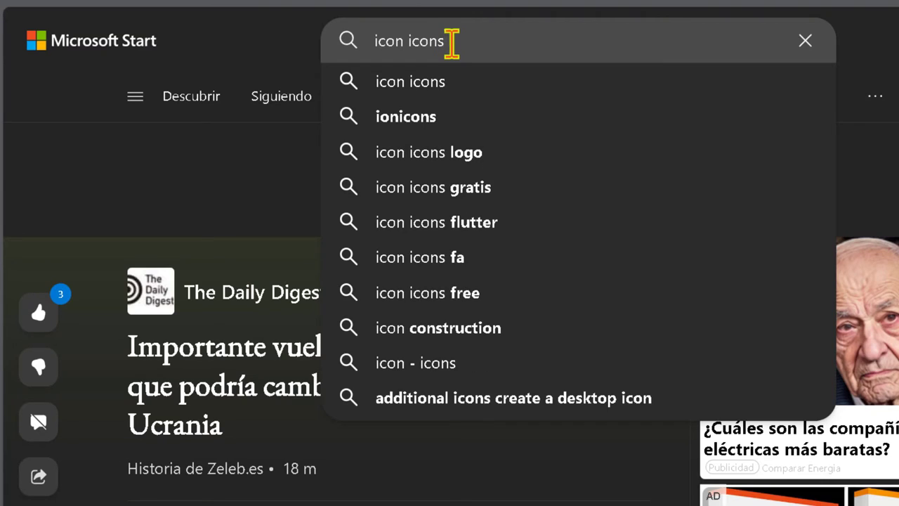
pyautogui.press('Return')
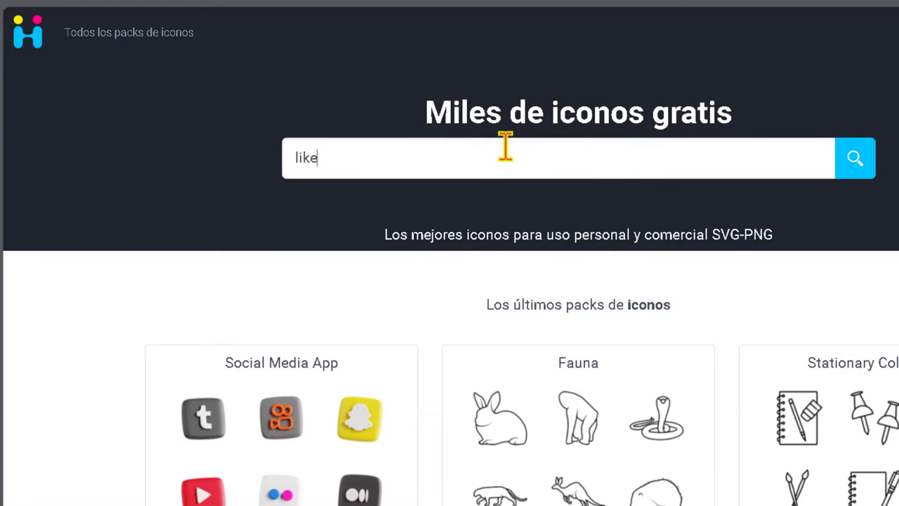
pyautogui.press('Return')
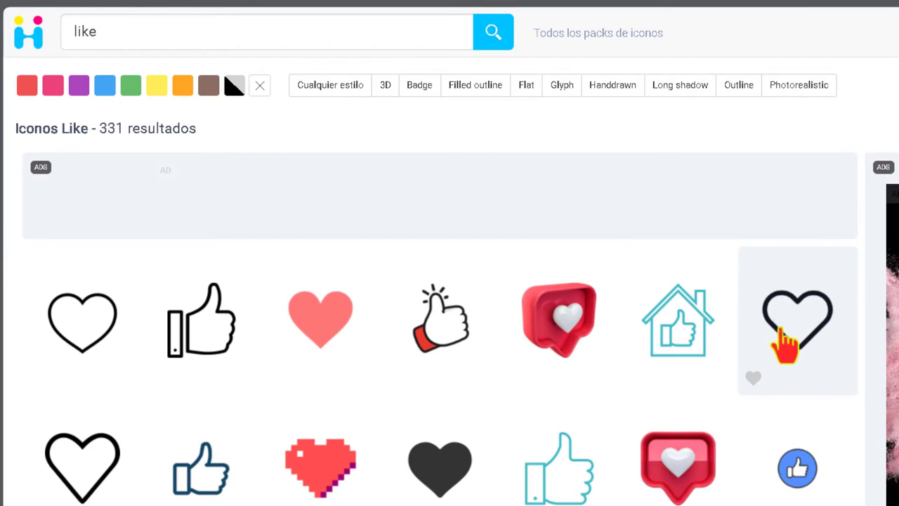
# Download the blue circular thumbs-up icon in ICO format and dismiss the site's ad-blocker notice
pyautogui.click(801, 465)
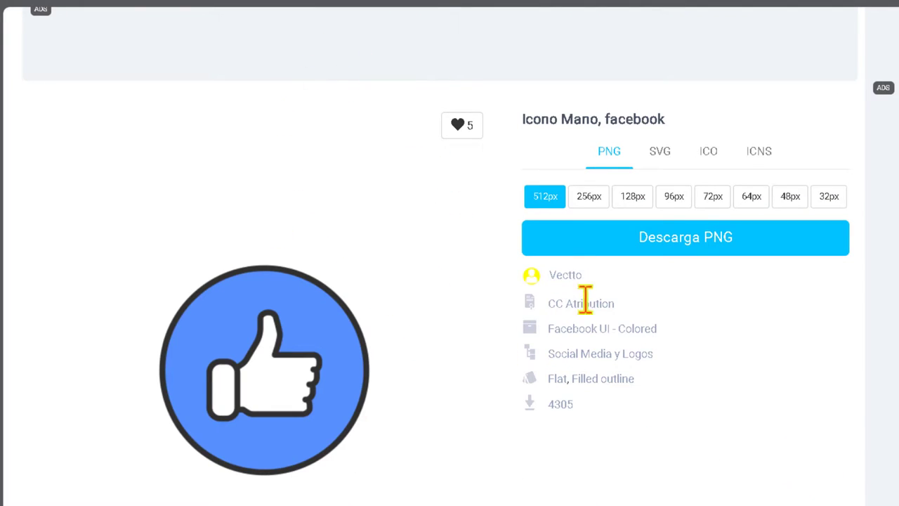
pyautogui.click(708, 151)
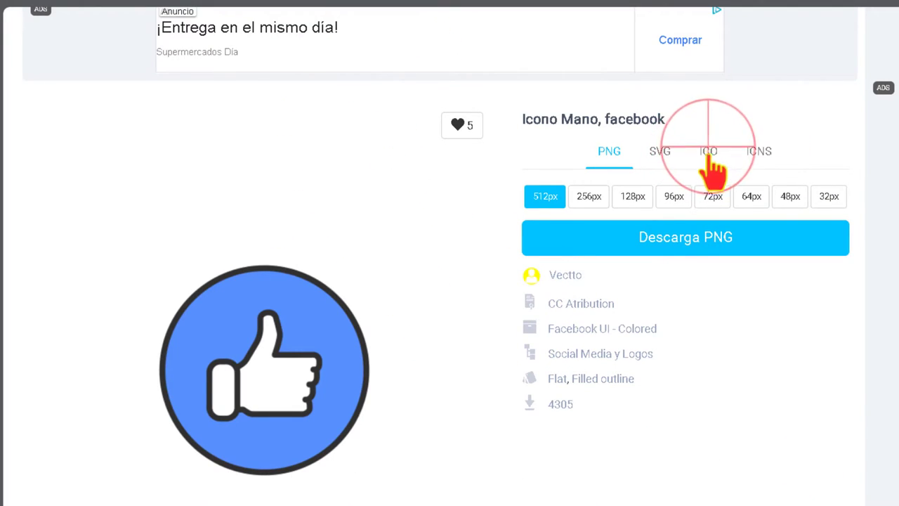
pyautogui.click(712, 231)
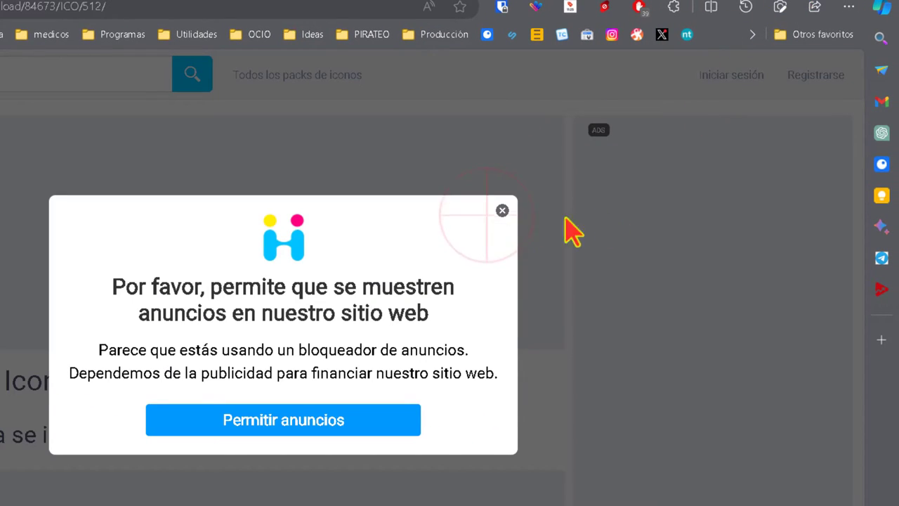
pyautogui.click(502, 210)
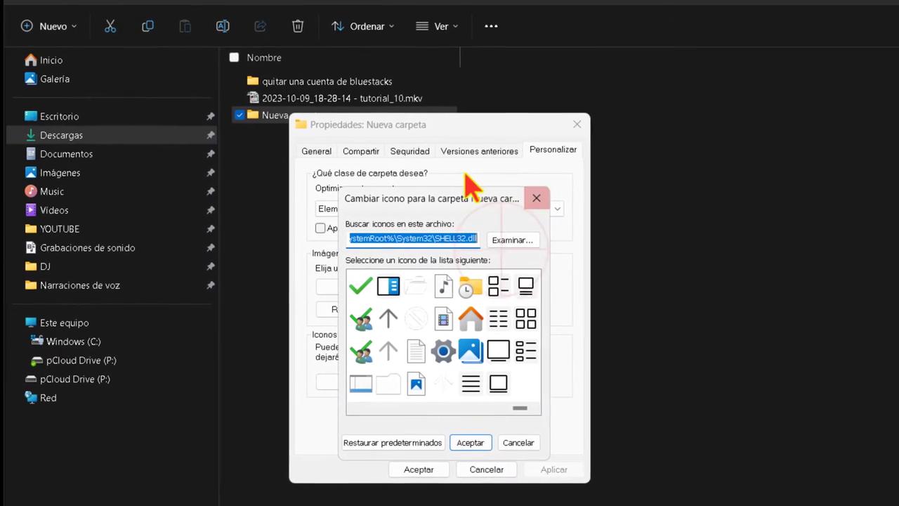
pyautogui.click(334, 258)
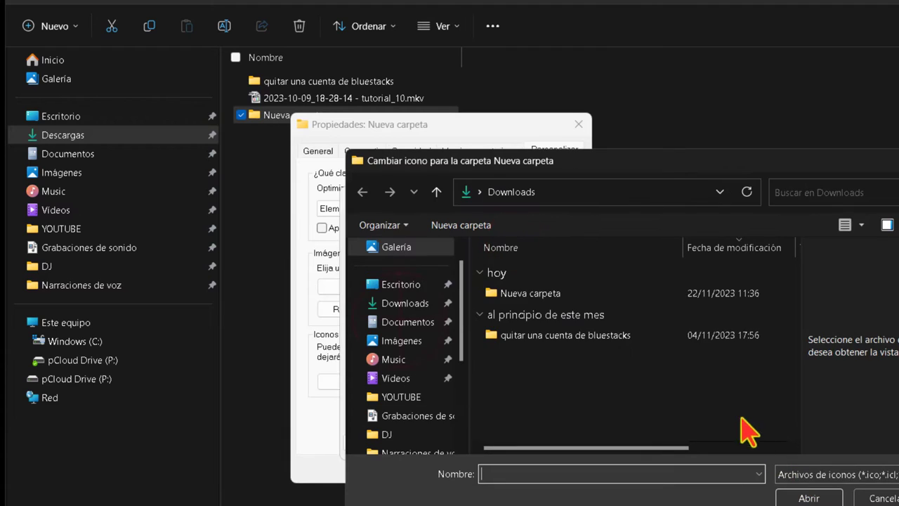
pyautogui.click(401, 303)
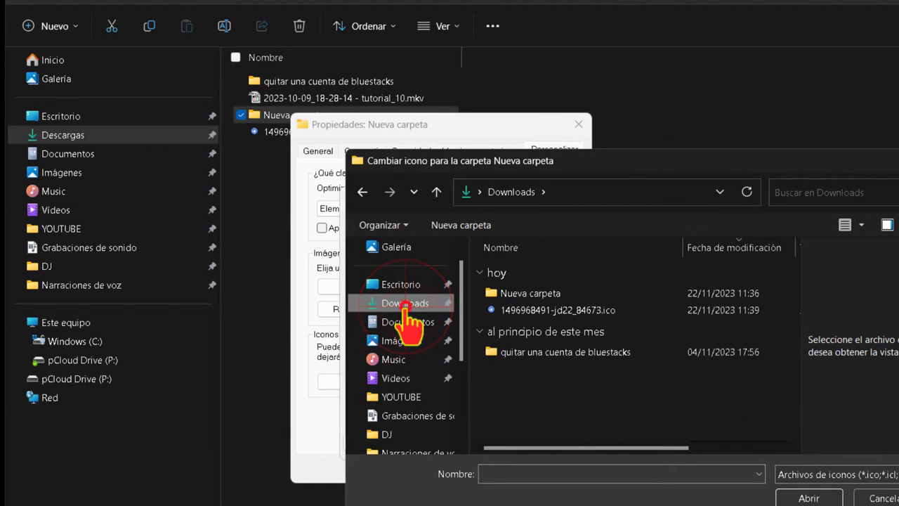
pyautogui.click(594, 320)
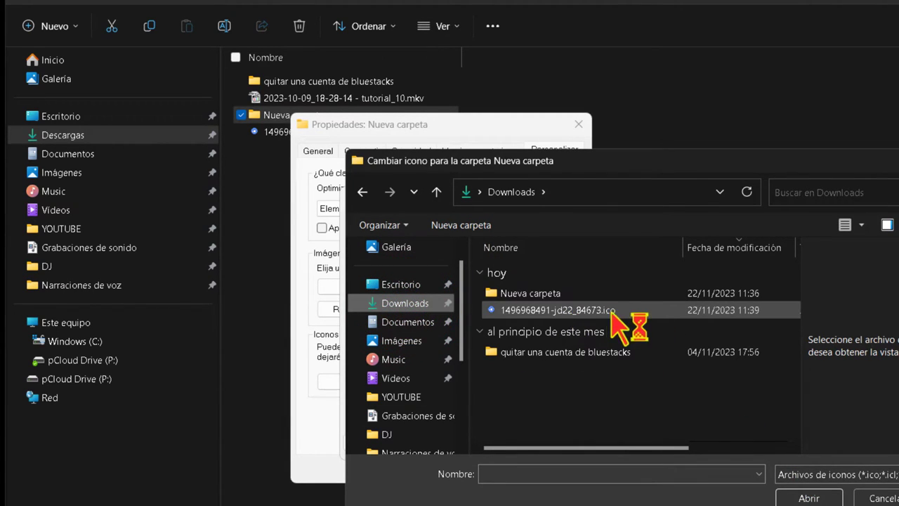
pyautogui.click(604, 312)
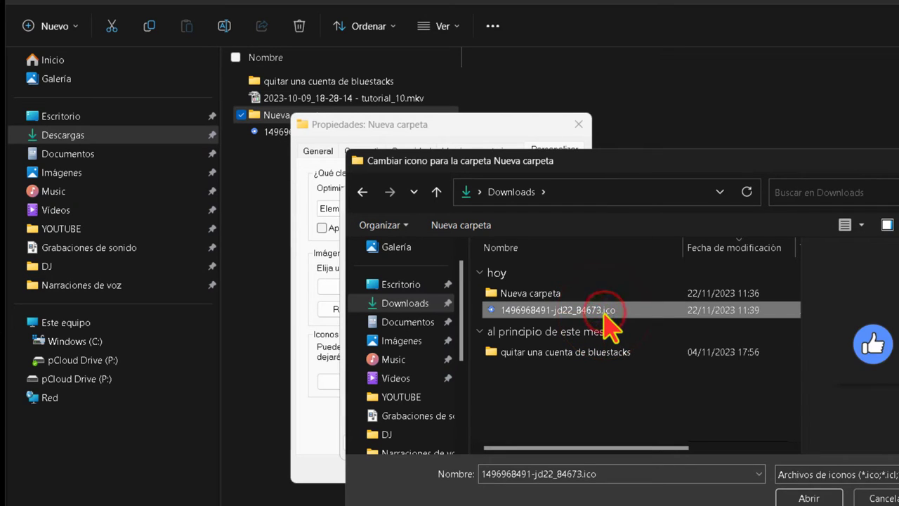
pyautogui.doubleClick(608, 310)
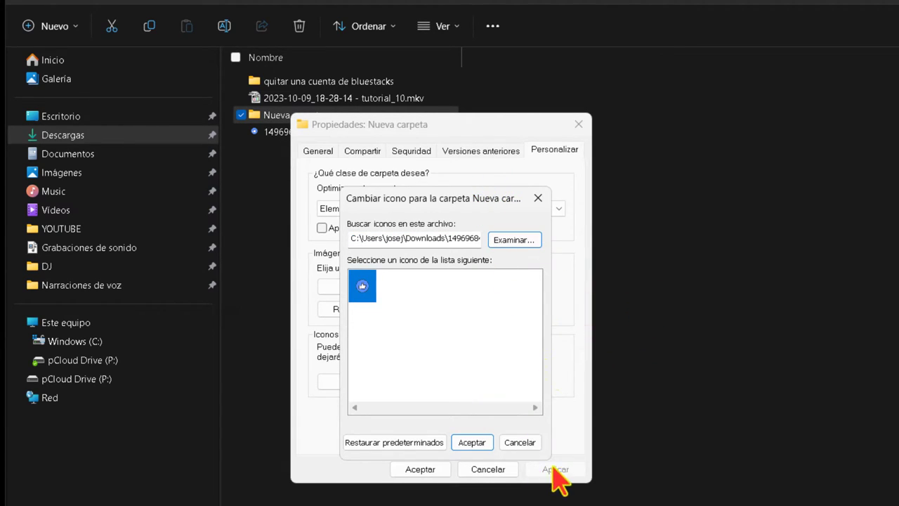
pyautogui.click(475, 441)
pyautogui.press('Return')
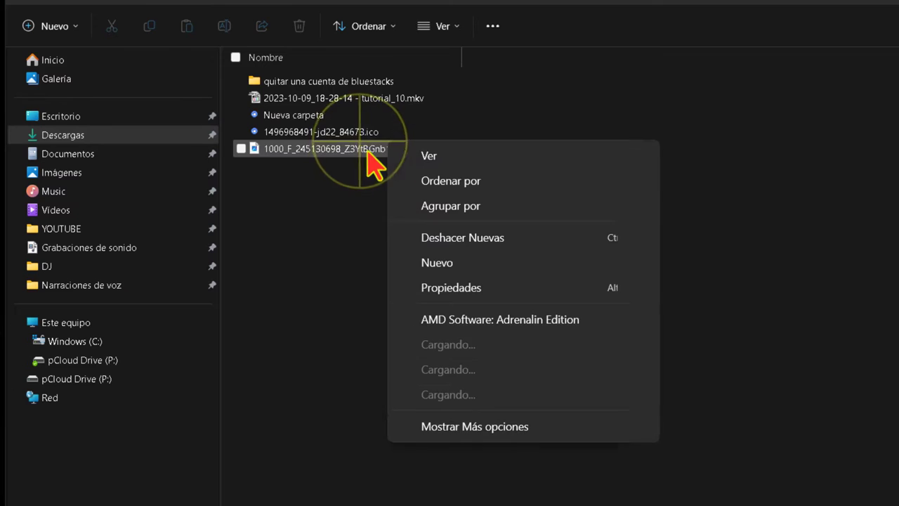
# Open the 1000_F_245130698 JPG image from the downloads folder with Photos, just this once
pyautogui.click(423, 163)
pyautogui.rightClick(367, 156)
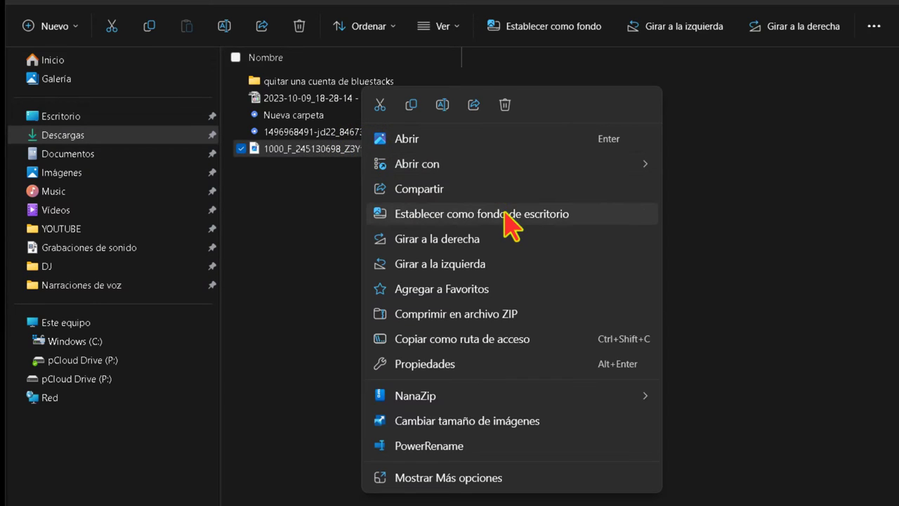
pyautogui.moveTo(508, 175)
pyautogui.click(713, 167)
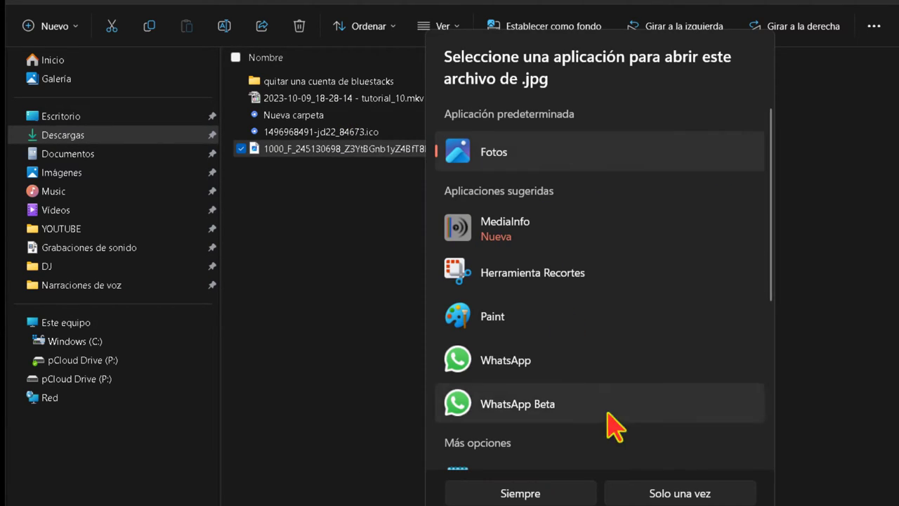
pyautogui.click(674, 496)
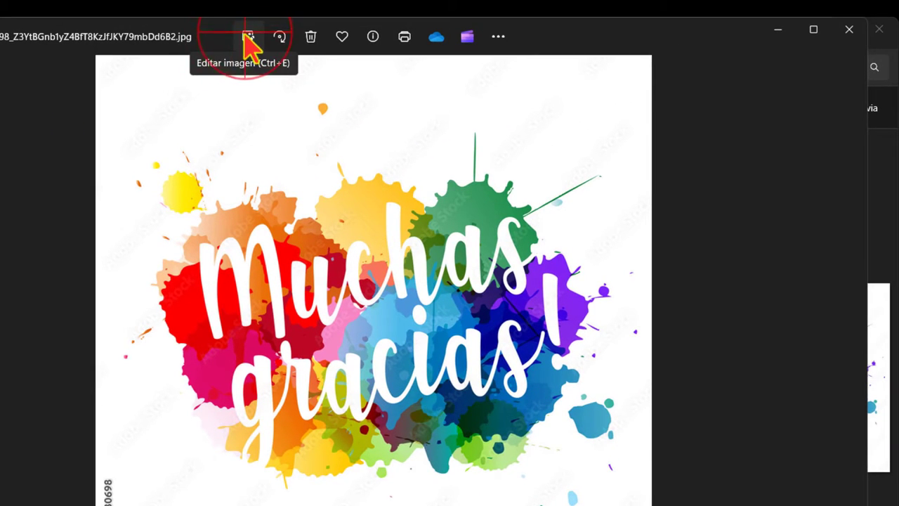
# Start editing the "Muchas gracias!" image and remove its background
pyautogui.click(248, 38)
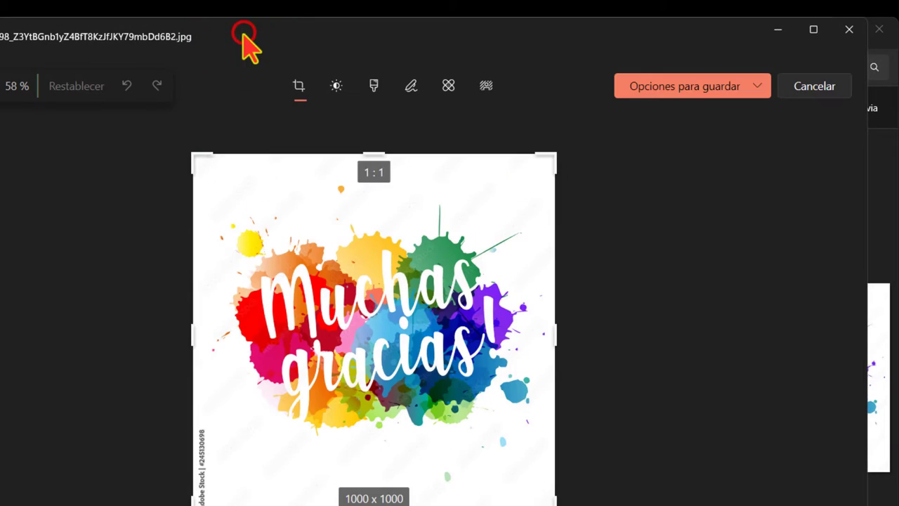
pyautogui.click(486, 85)
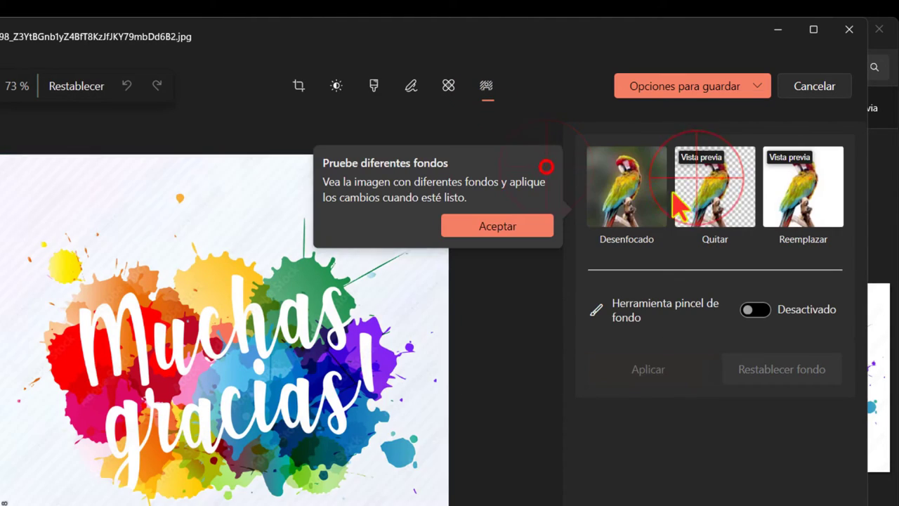
pyautogui.click(702, 176)
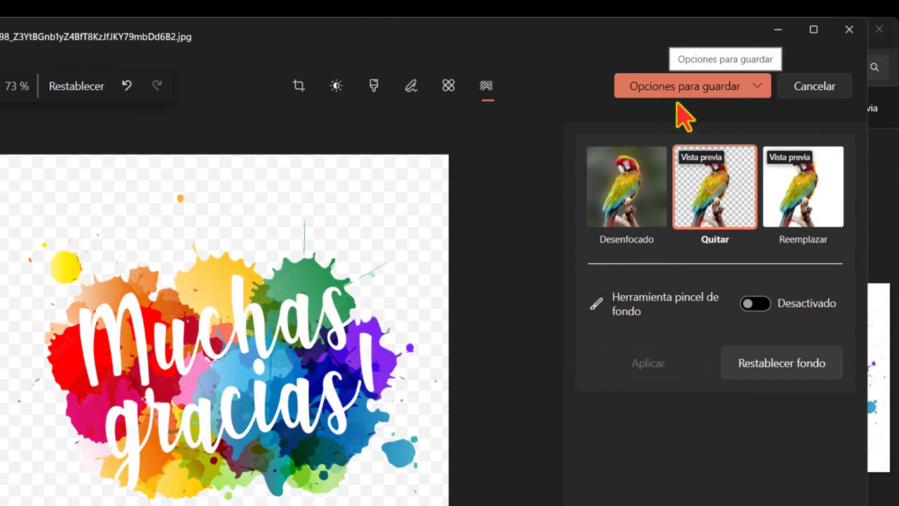
# Save a copy of the edited image in Downloads as .bmp and close the image viewer
pyautogui.click(757, 84)
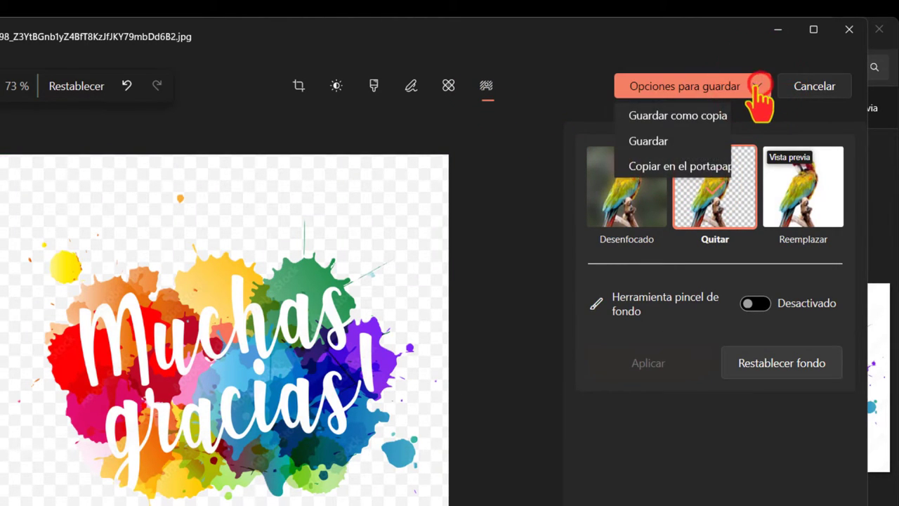
pyautogui.click(711, 118)
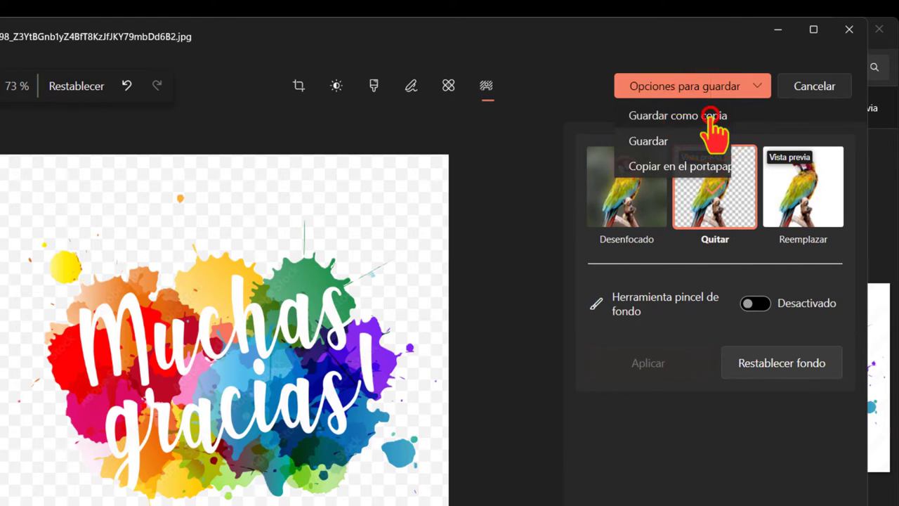
pyautogui.click(709, 116)
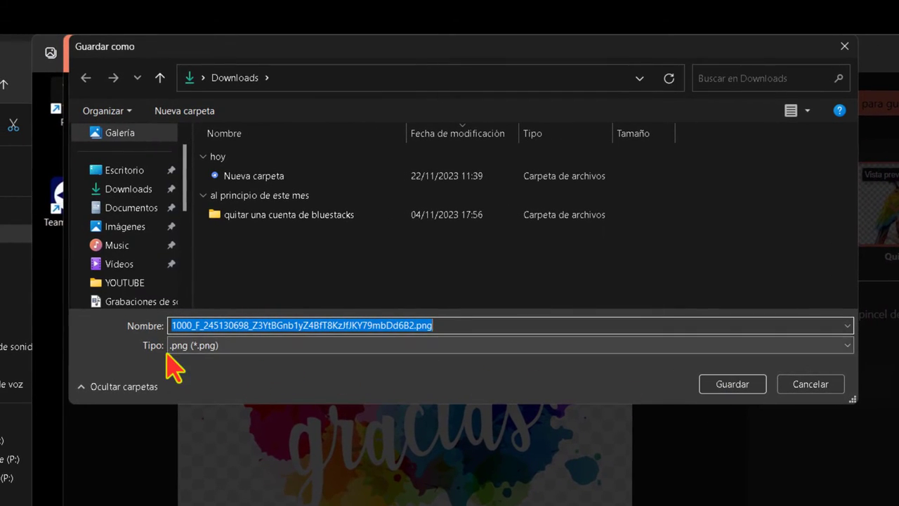
pyautogui.click(197, 343)
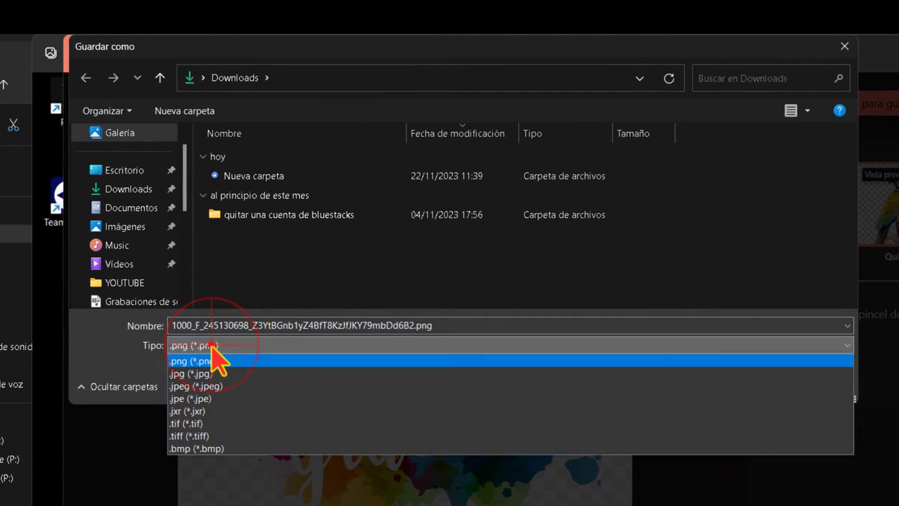
pyautogui.click(229, 451)
pyautogui.click(733, 384)
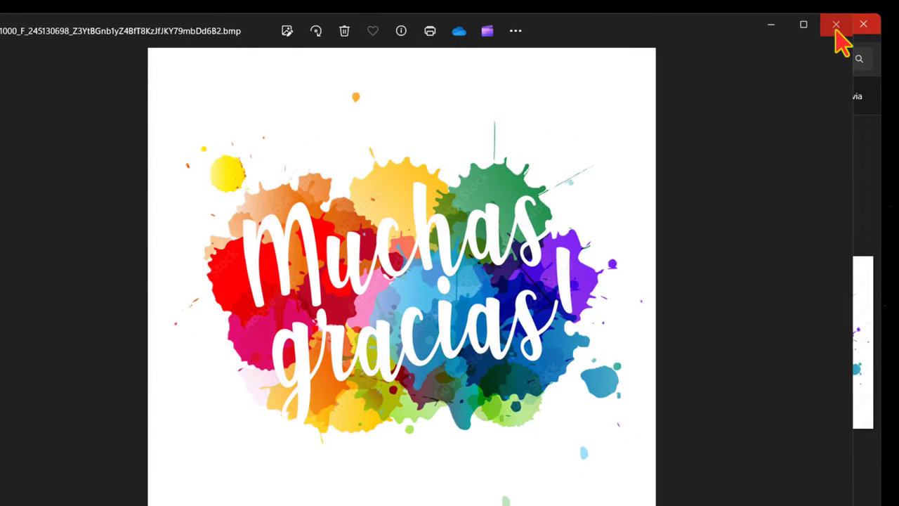
pyautogui.click(836, 29)
# Open the icon chooser from the customization properties of Nueva carpeta again
pyautogui.click(121, 191)
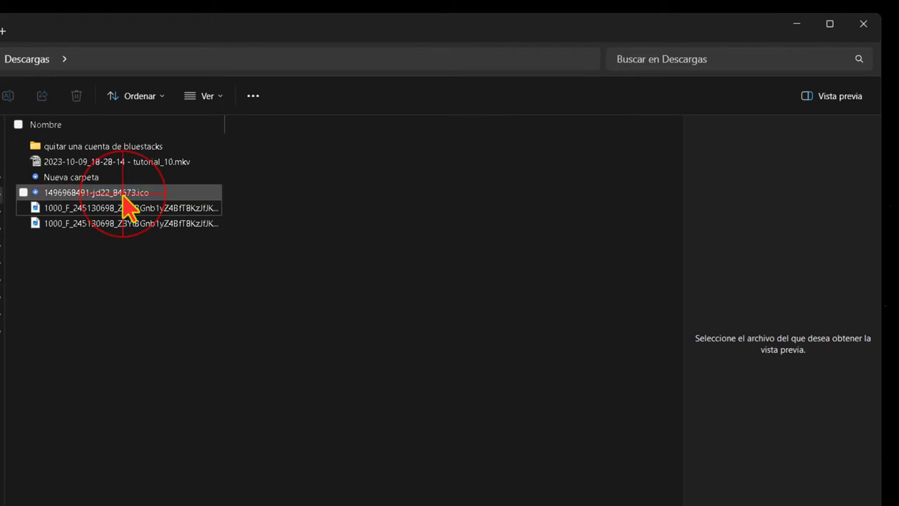
pyautogui.click(83, 177)
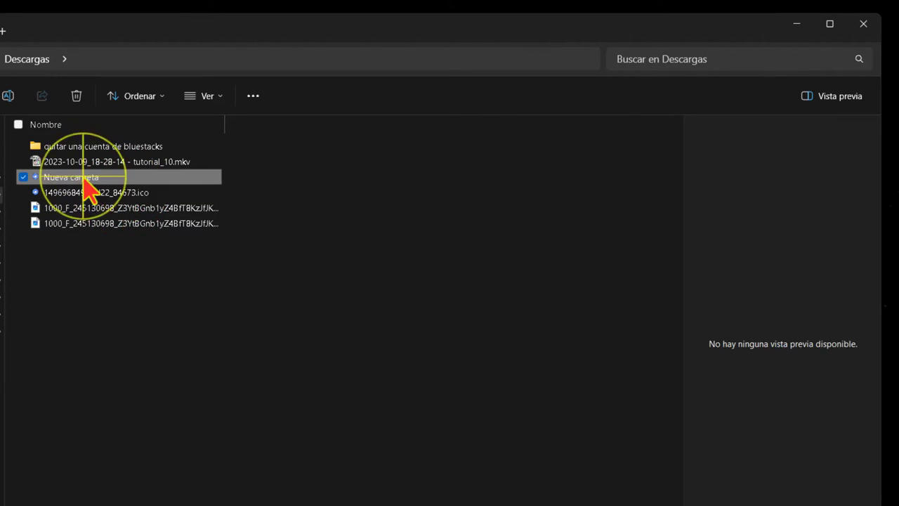
pyautogui.rightClick(81, 178)
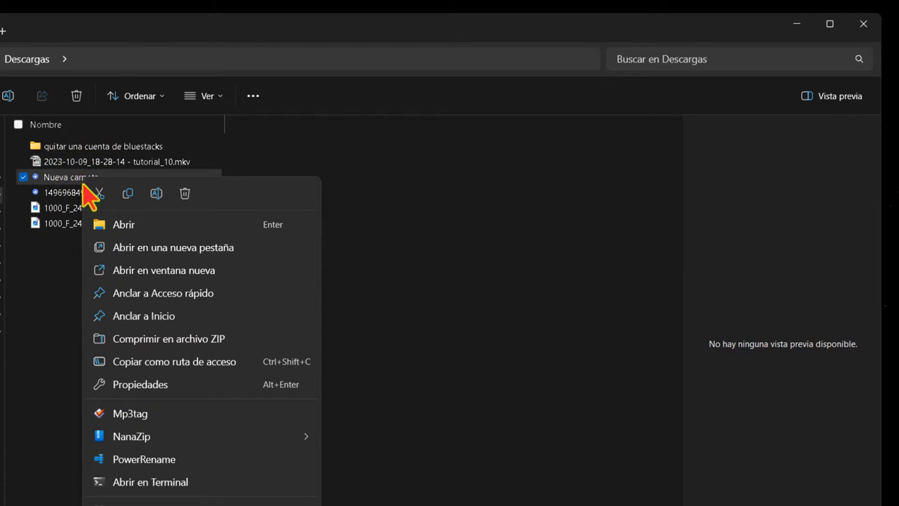
pyautogui.click(163, 387)
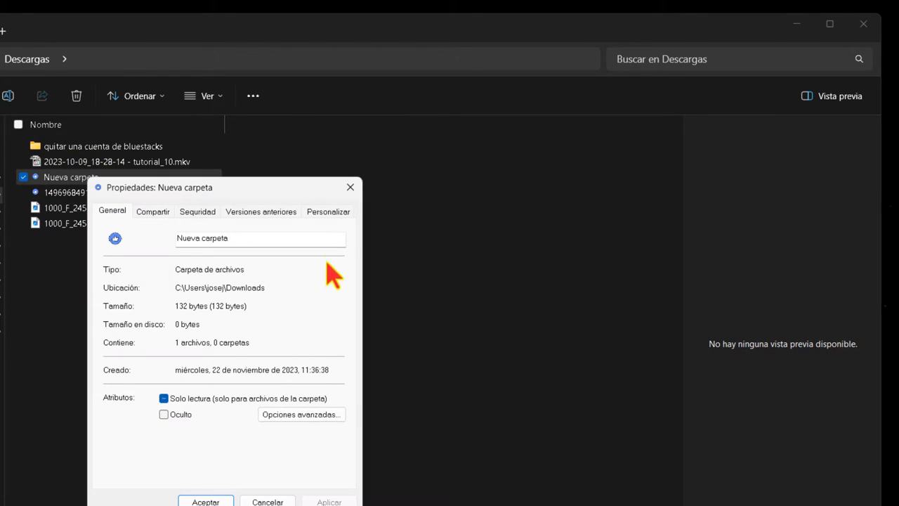
pyautogui.click(327, 212)
pyautogui.click(194, 423)
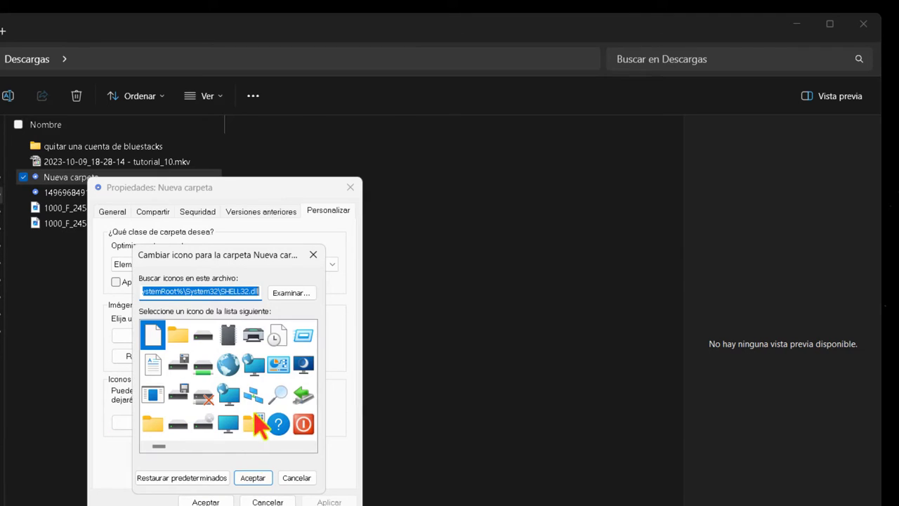
# Show all file types in Downloads, choose the BMP copy of the image and apply it as the icon of Nueva carpeta
pyautogui.click(291, 292)
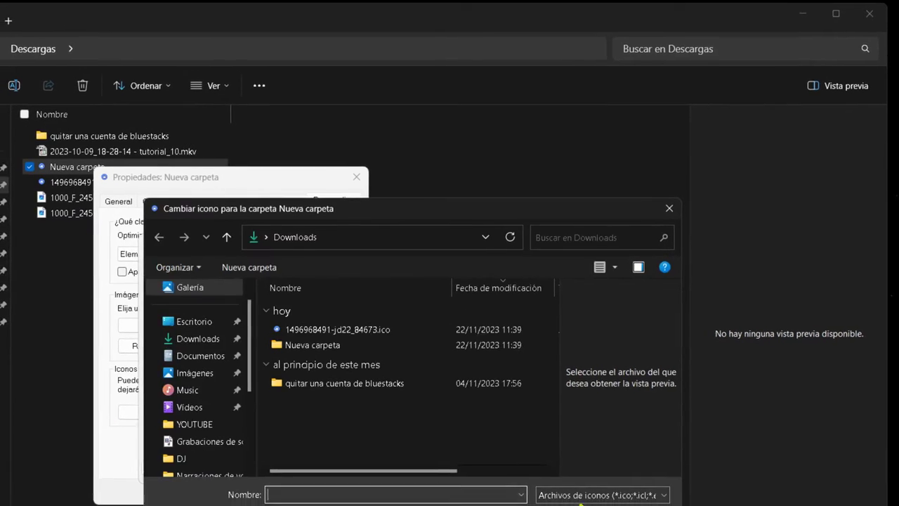
pyautogui.click(634, 504)
pyautogui.click(665, 499)
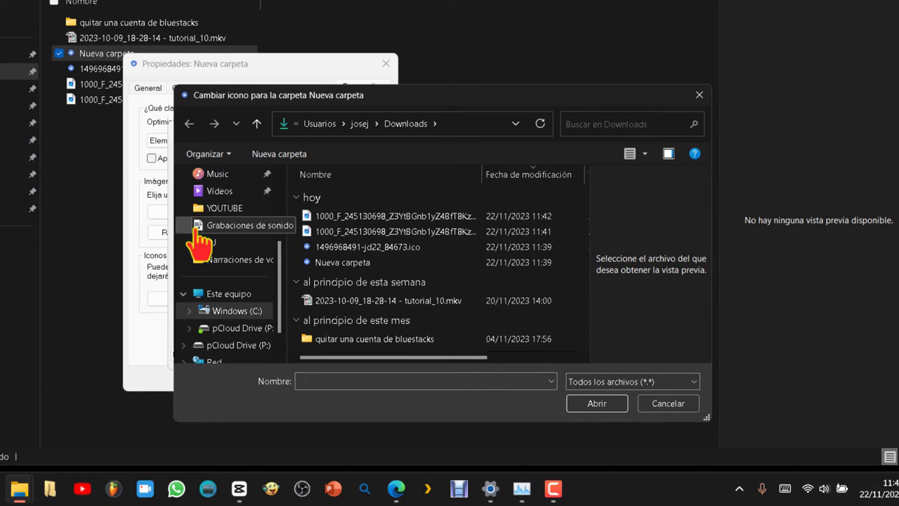
pyautogui.click(172, 206)
pyautogui.moveTo(172, 211); pyautogui.dragTo(19, 212)
pyautogui.moveTo(326, 181); pyautogui.dragTo(413, 174)
pyautogui.doubleClick(397, 215)
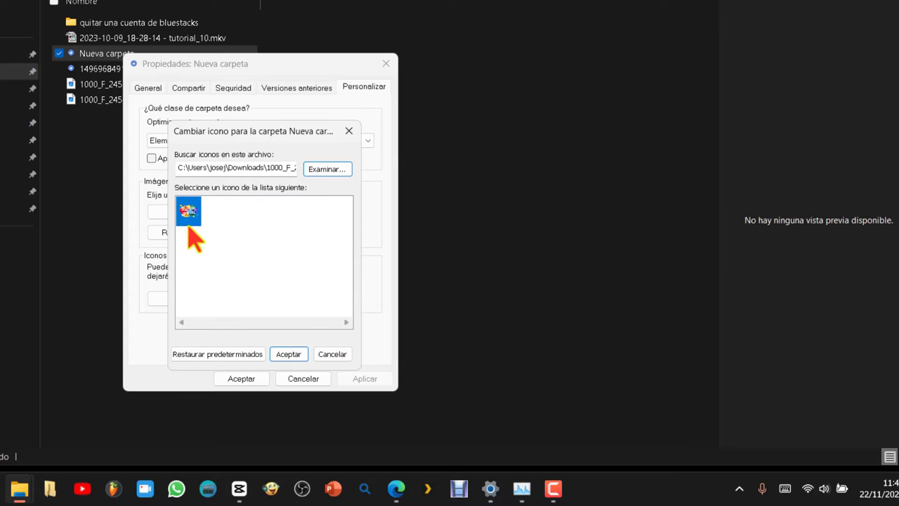
pyautogui.click(288, 355)
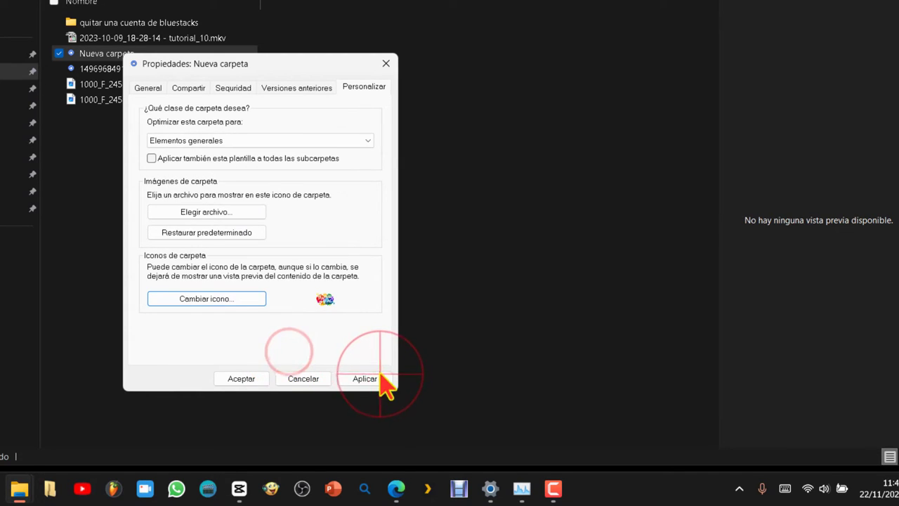
pyautogui.click(383, 383)
pyautogui.click(246, 379)
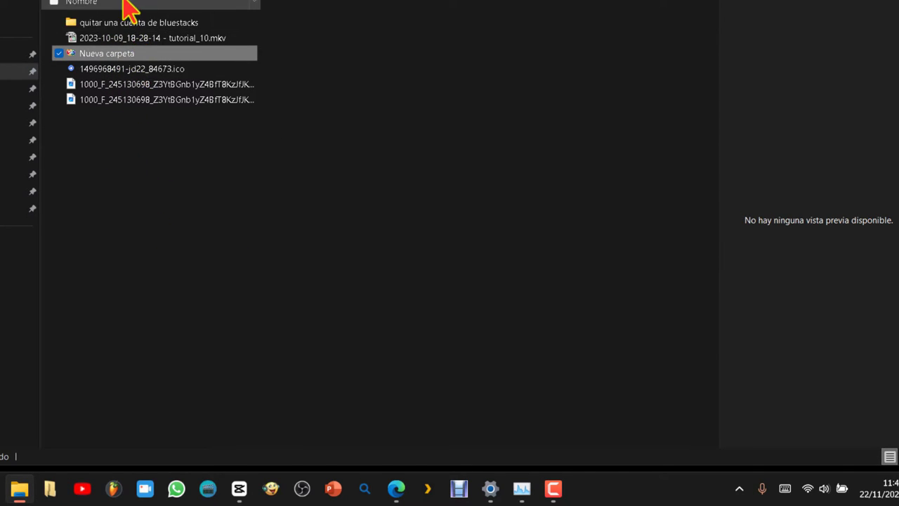
pyautogui.click(193, 135)
pyautogui.click(202, 139)
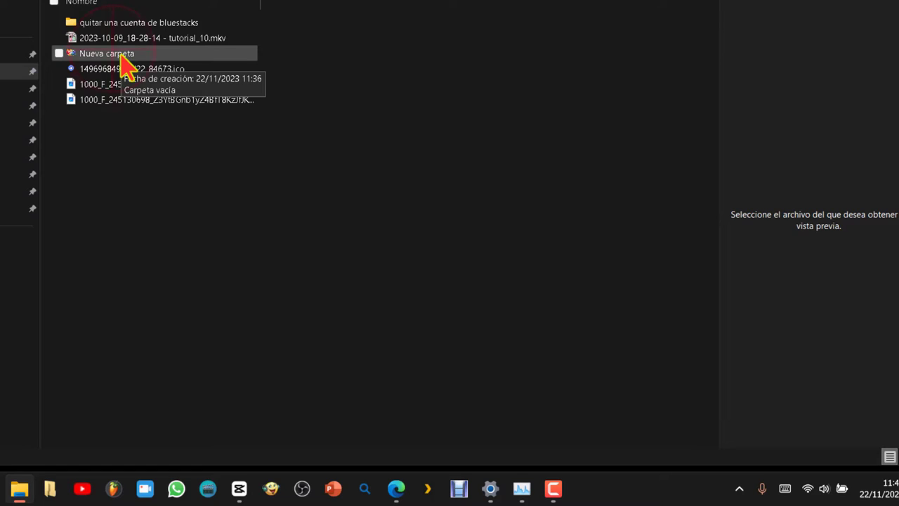
# Enter Nueva carpeta and open its desktop.ini file with Bloc de notas
pyautogui.doubleClick(121, 56)
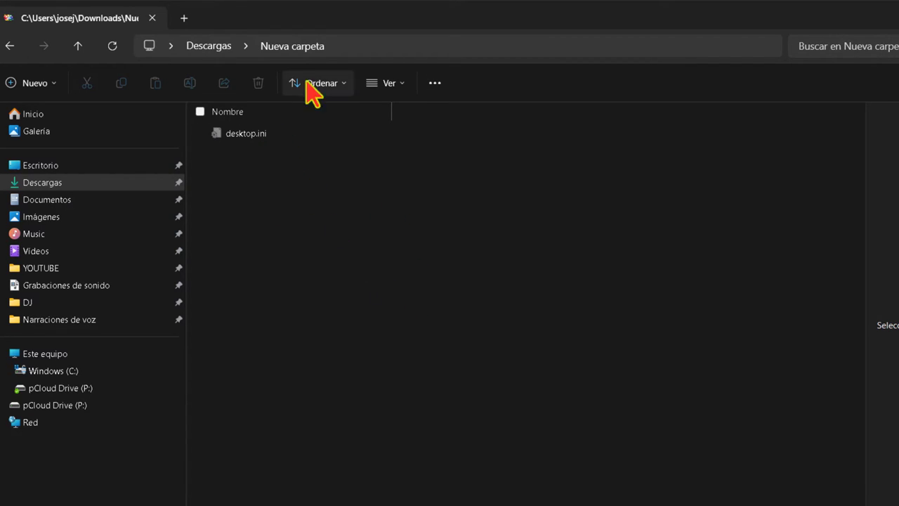
pyautogui.rightClick(250, 133)
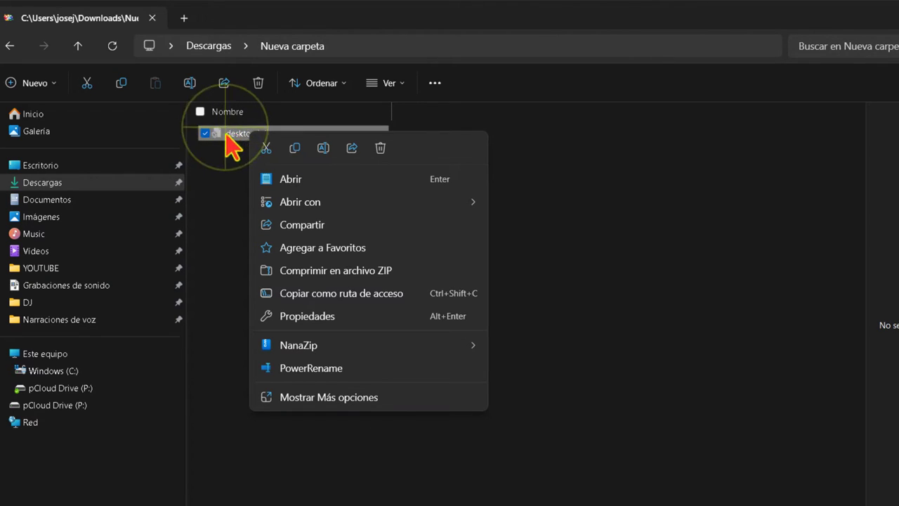
pyautogui.click(226, 135)
pyautogui.rightClick(232, 135)
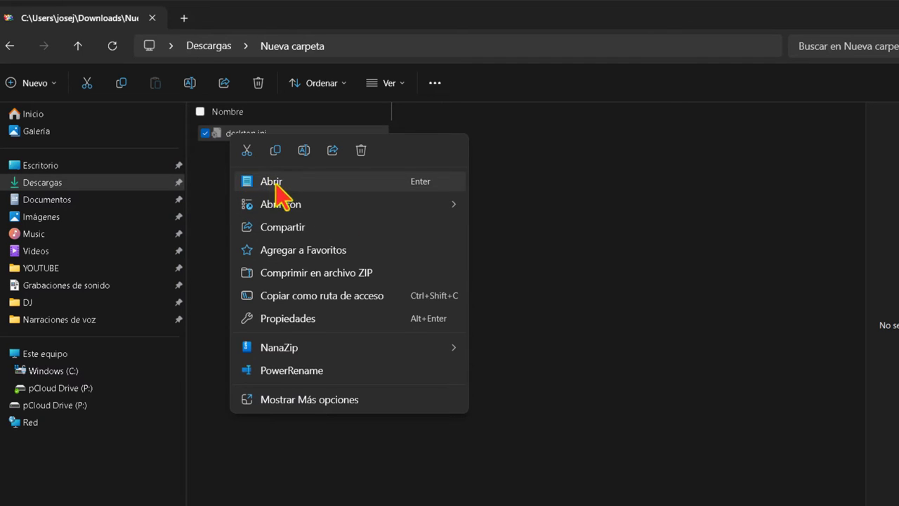
pyautogui.moveTo(291, 211)
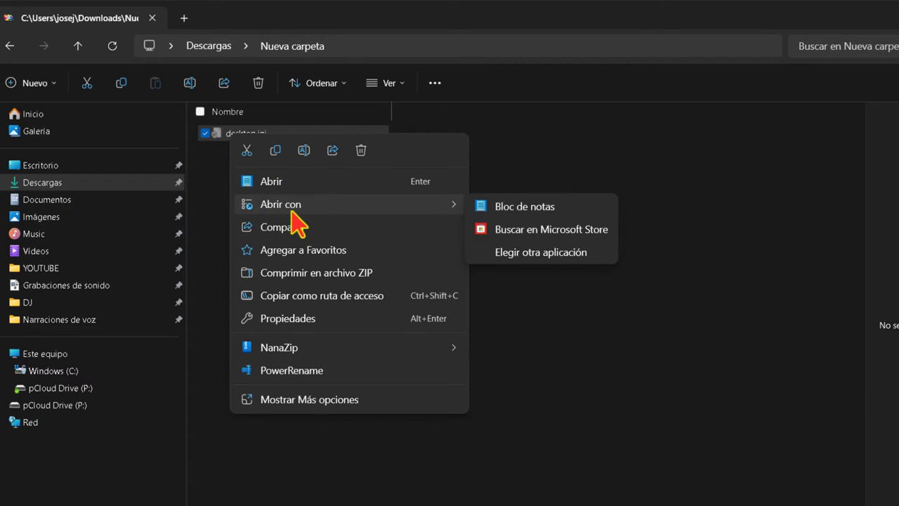
pyautogui.click(542, 208)
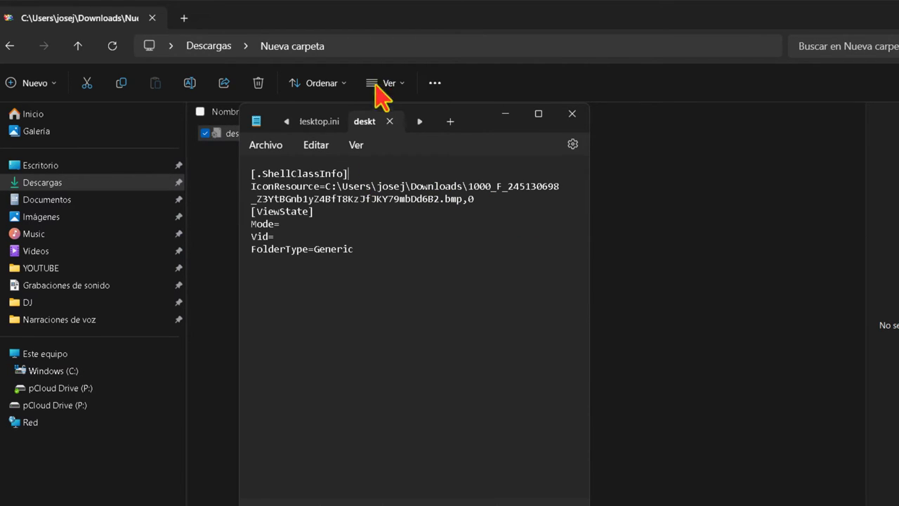
# Add the line "InfoTip=Test para tutorial" directly below [.ShellClassInfo] in desktop.ini
pyautogui.click(373, 171)
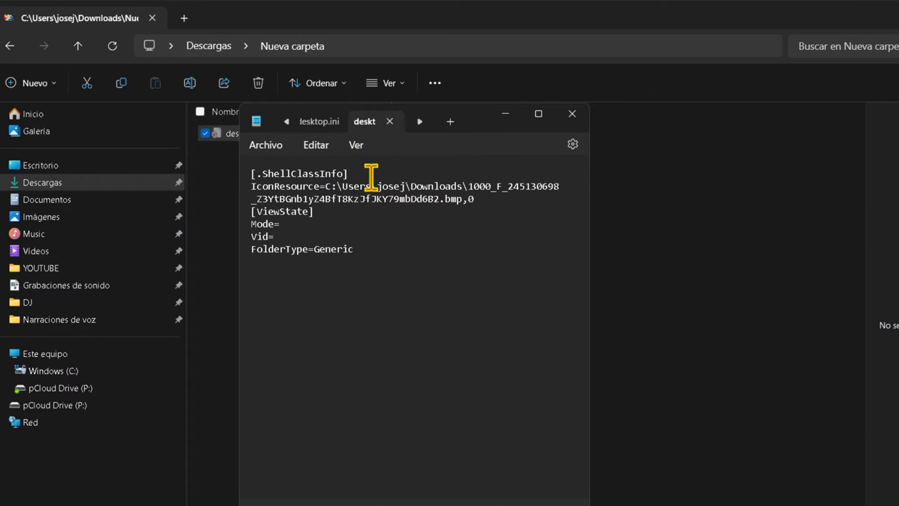
pyautogui.press('Return')
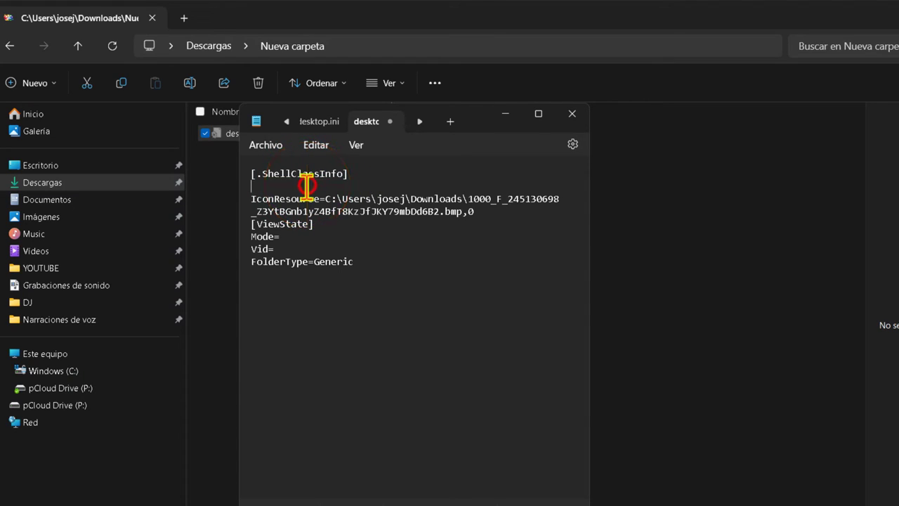
pyautogui.write('I')
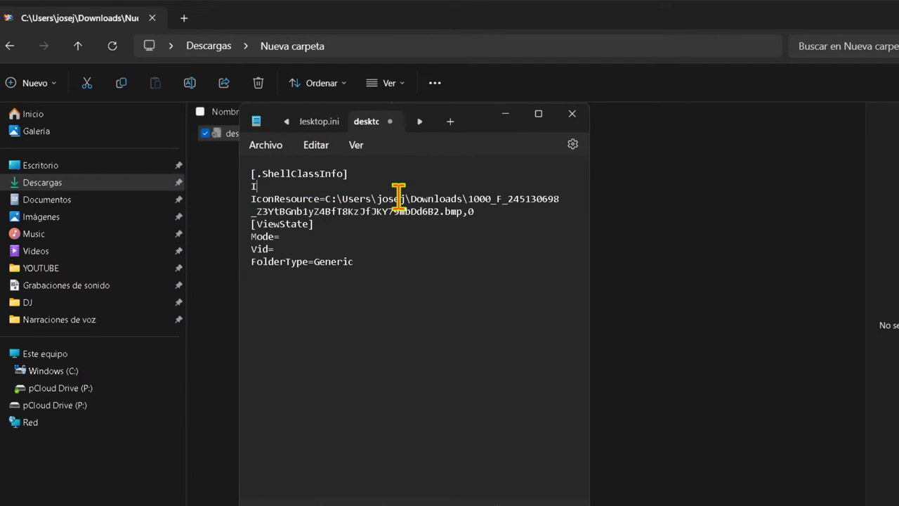
pyautogui.write('NF')
pyautogui.write('fo')
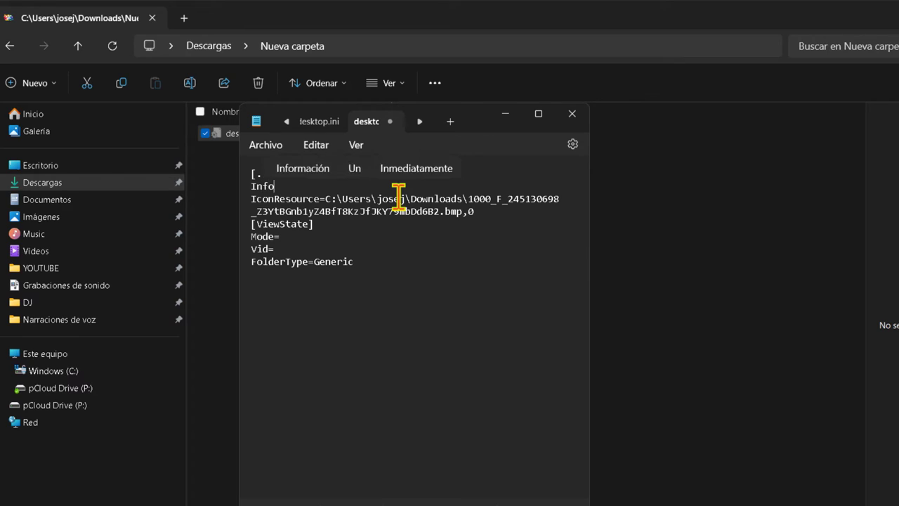
pyautogui.write('Tip=')
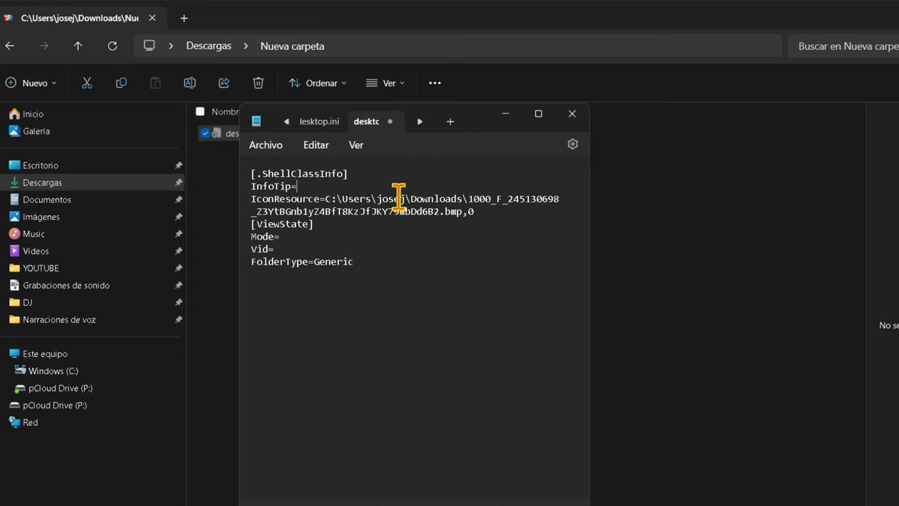
pyautogui.write('Test para tutorial')
# Save the edited desktop.ini and close Bloc de notas
pyautogui.click(268, 146)
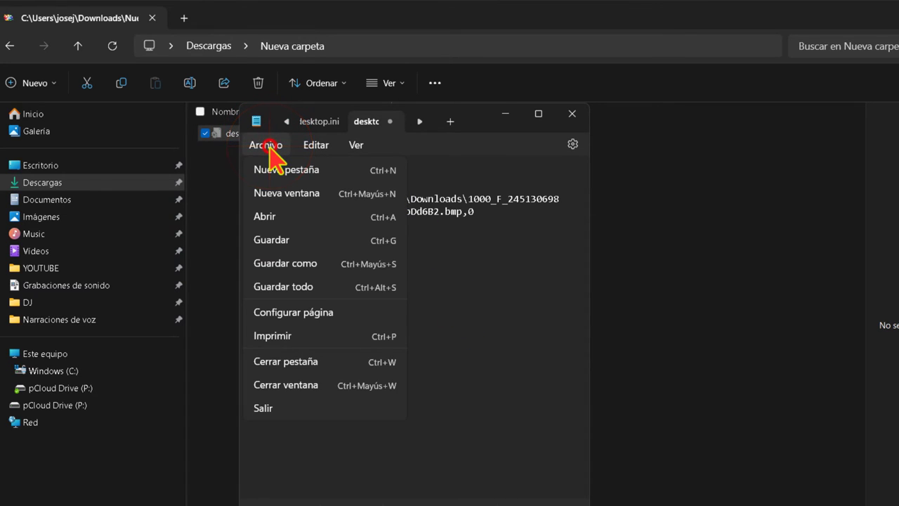
pyautogui.click(272, 239)
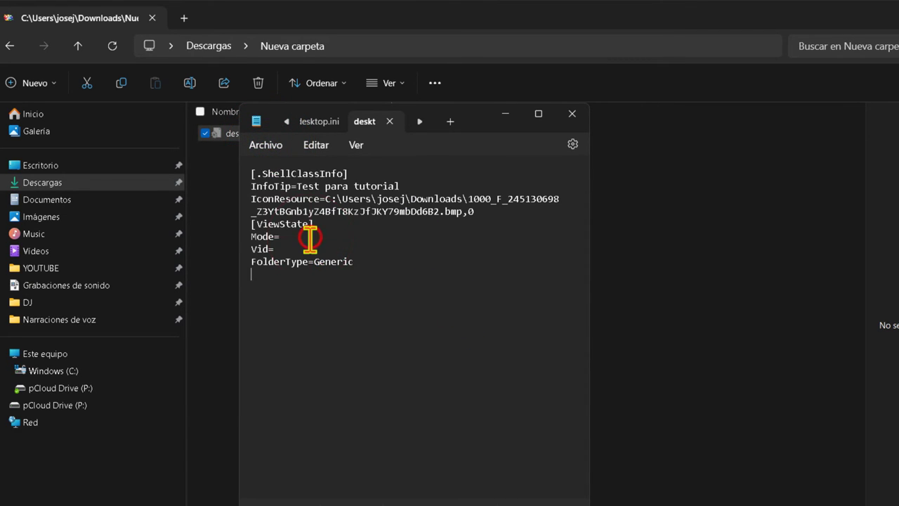
pyautogui.hotkey('alt', 'F4')
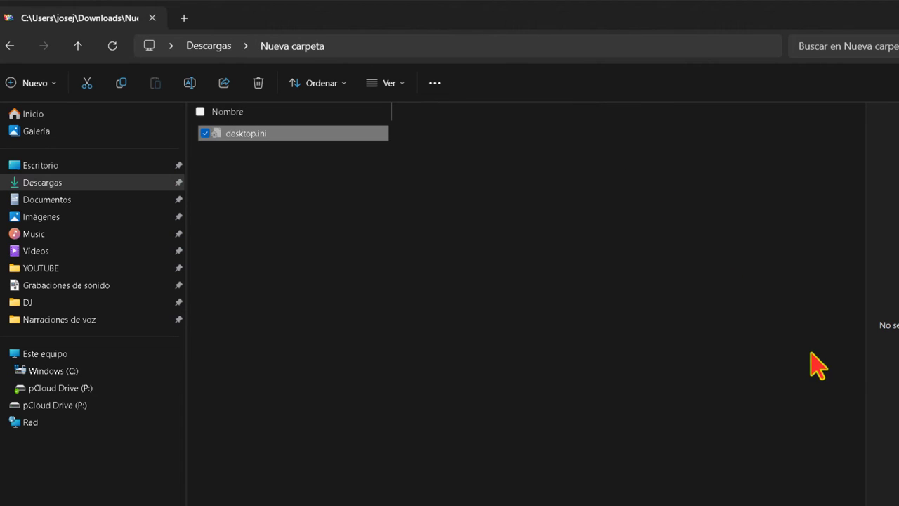
# Go back up to Descargas and add the Color de la marca and Comentarios columns to the file list
pyautogui.click(78, 46)
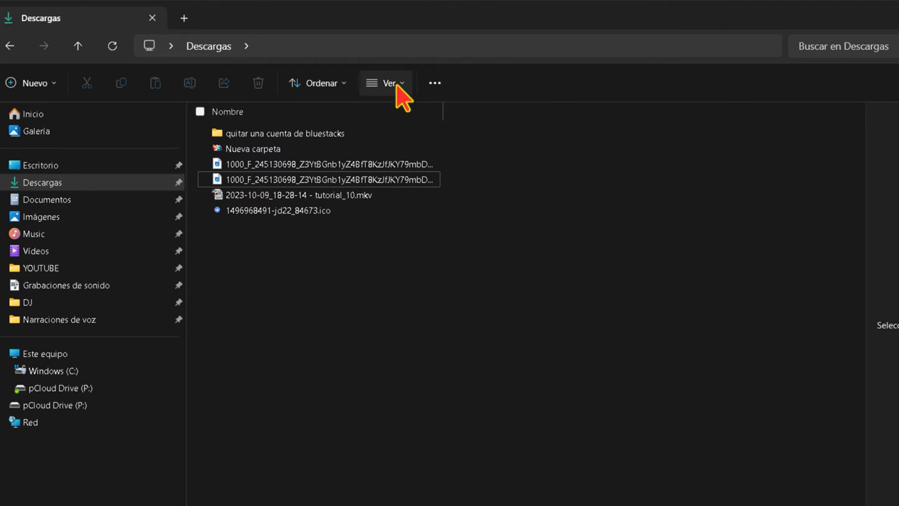
pyautogui.rightClick(370, 114)
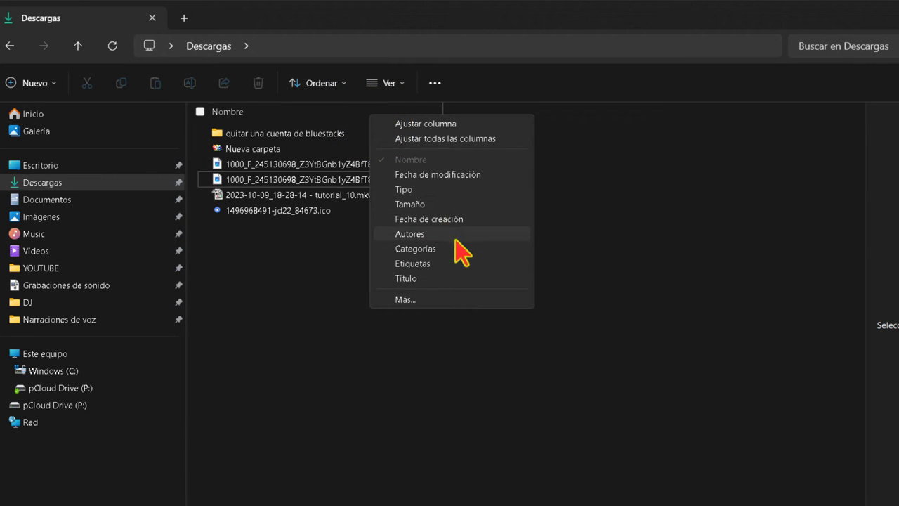
pyautogui.click(443, 299)
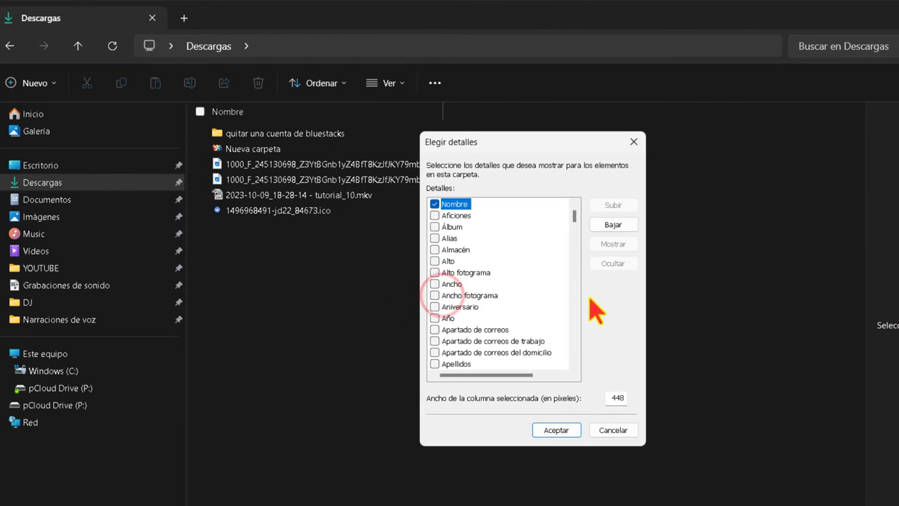
pyautogui.scroll(-10, 546, 239)
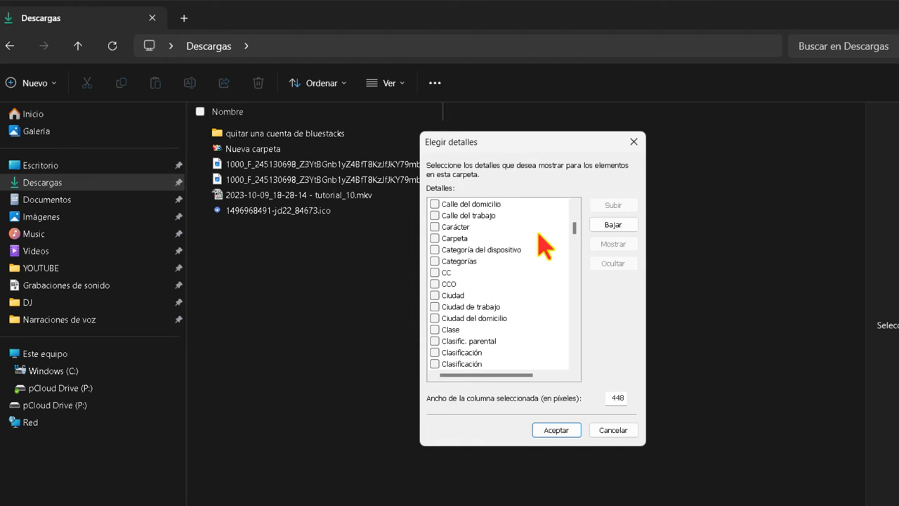
pyautogui.scroll(-8, 546, 246)
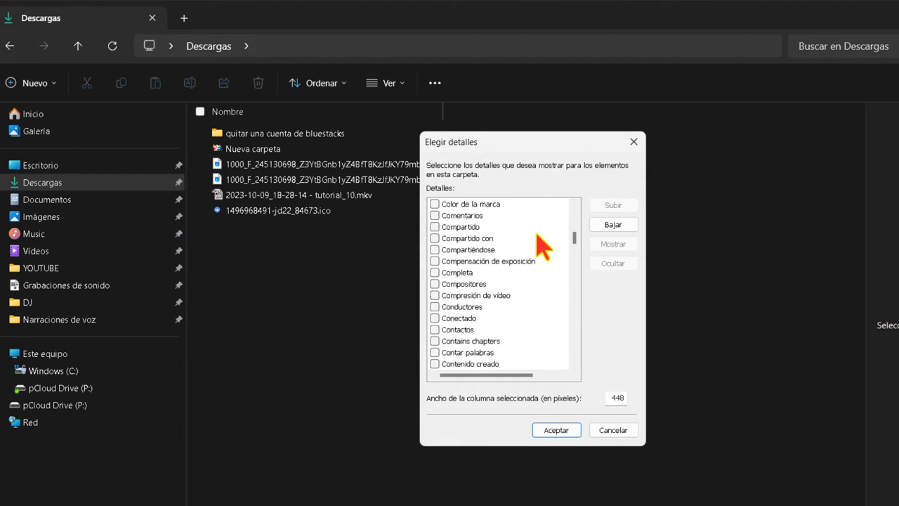
pyautogui.click(435, 215)
pyautogui.click(434, 203)
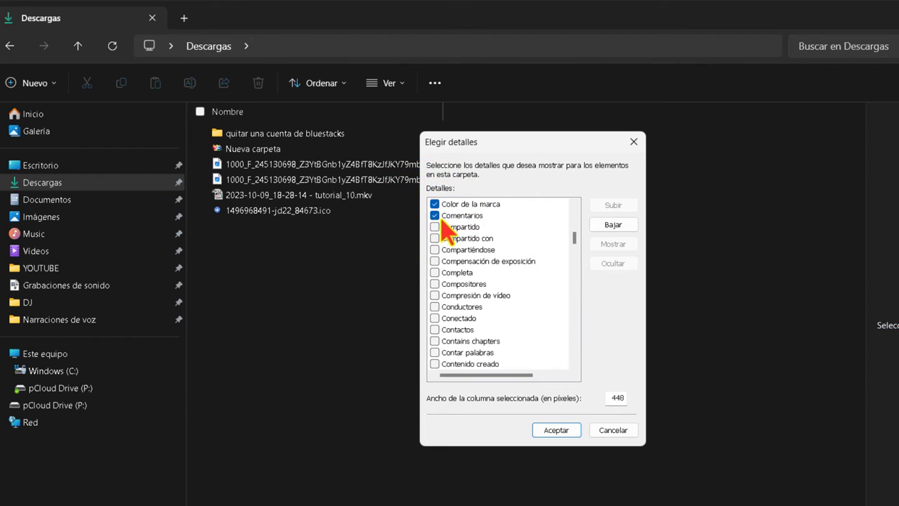
pyautogui.click(562, 429)
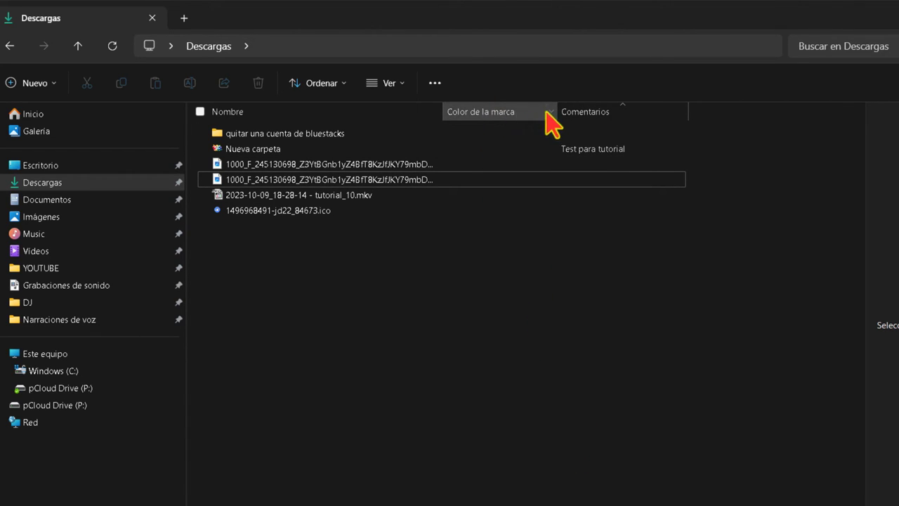
# Remove the Color de la marca column and widen the Comentarios and Nombre columns of the file list
pyautogui.moveTo(688, 112)
pyautogui.mouseDown()
pyautogui.moveTo(857, 111)
pyautogui.moveTo(679, 100)
pyautogui.moveTo(832, 108)
pyautogui.moveTo(741, 105)
pyautogui.mouseUp()
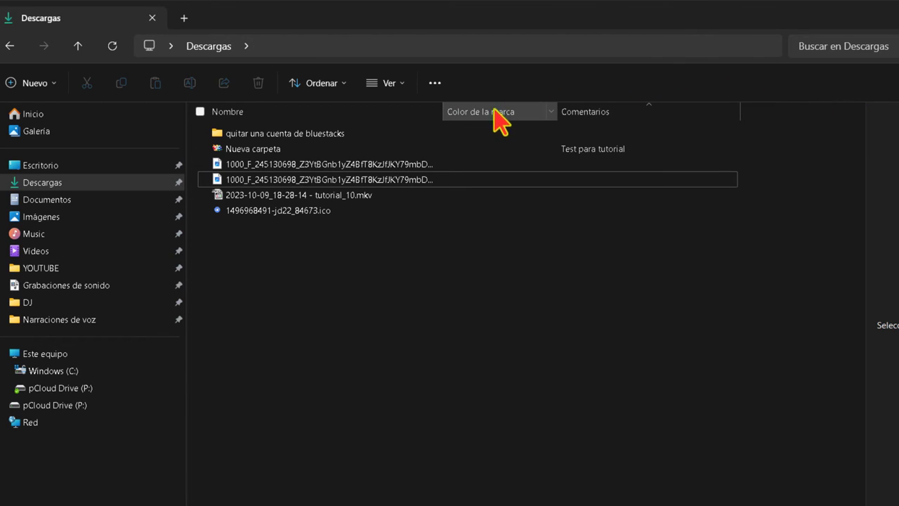
pyautogui.rightClick(487, 118)
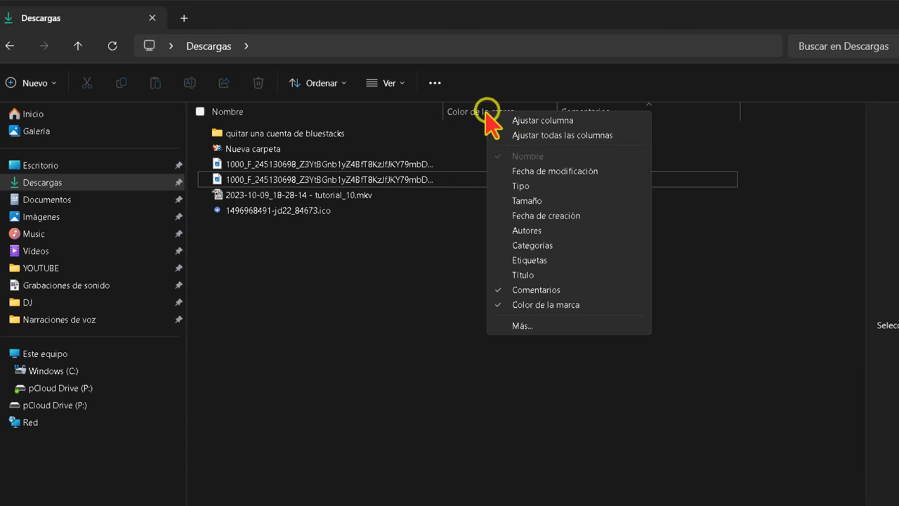
pyautogui.click(532, 306)
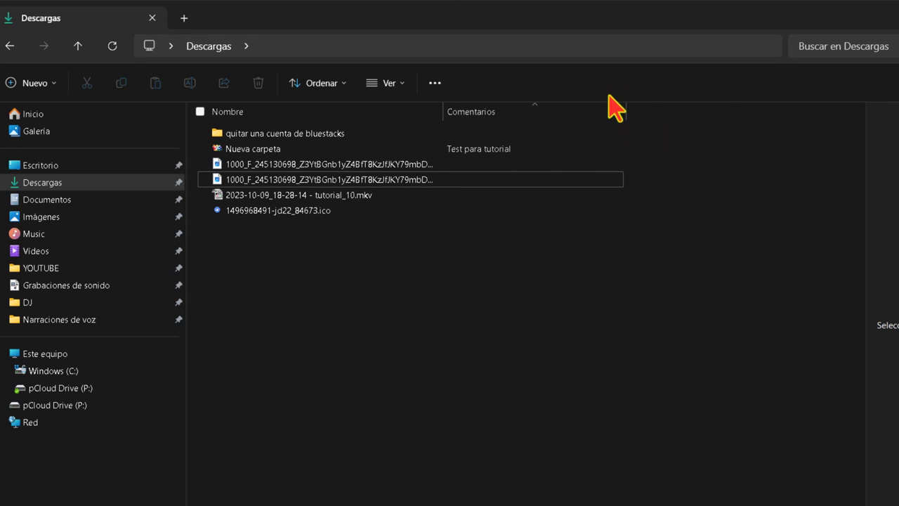
pyautogui.moveTo(624, 114); pyautogui.dragTo(743, 113)
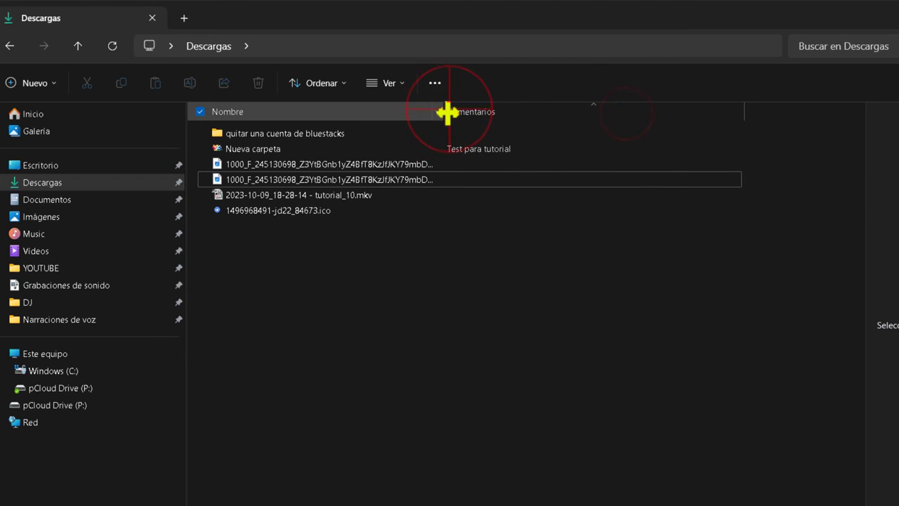
pyautogui.moveTo(447, 112)
pyautogui.mouseDown()
pyautogui.moveTo(480, 112)
pyautogui.moveTo(438, 111)
pyautogui.moveTo(449, 112)
pyautogui.mouseUp()
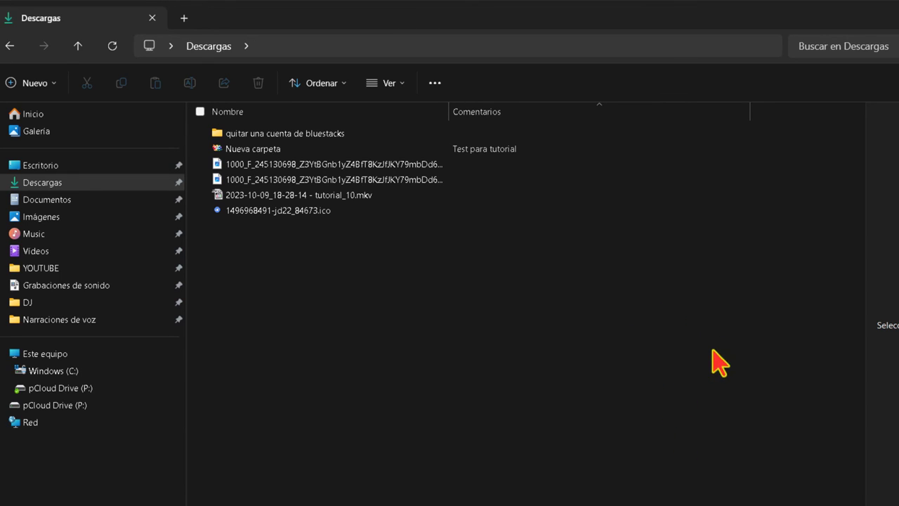
# Open Administrador de tareas, filter the processes by "explorador" and restart Explorador de Windows
pyautogui.click(758, 505)
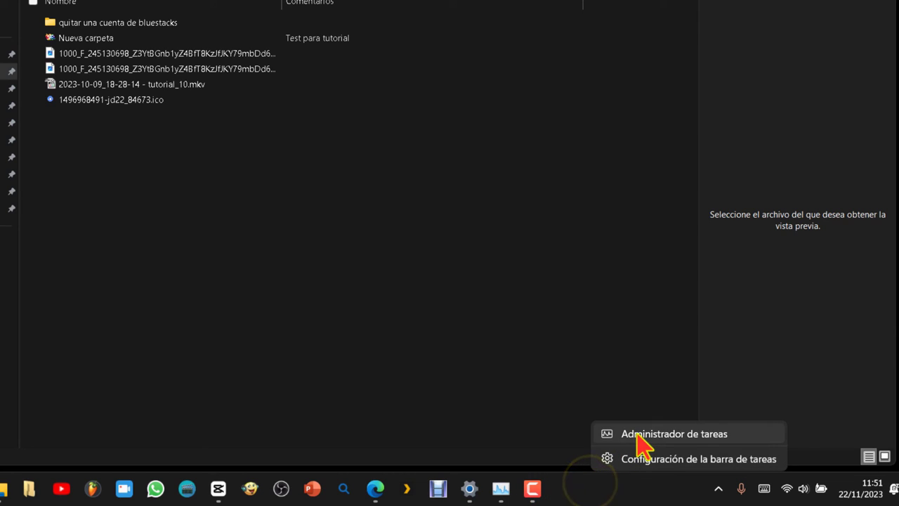
pyautogui.click(651, 432)
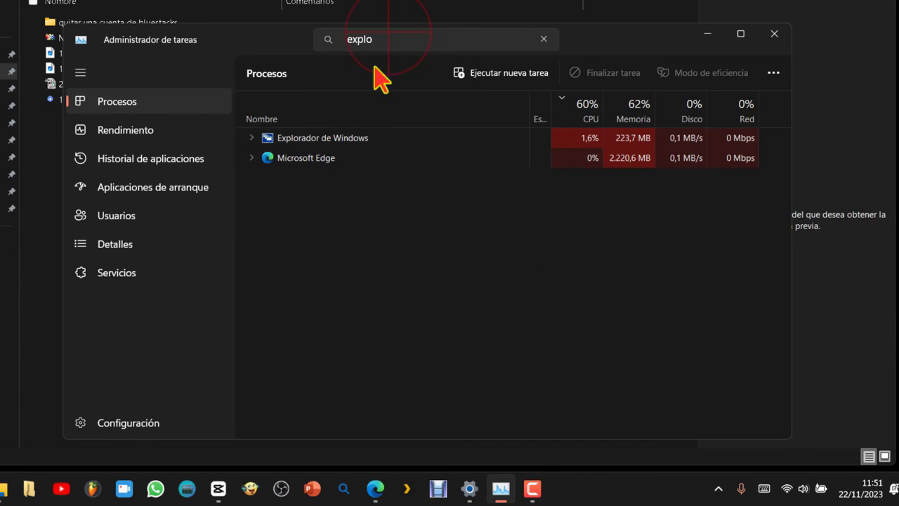
pyautogui.click(390, 39)
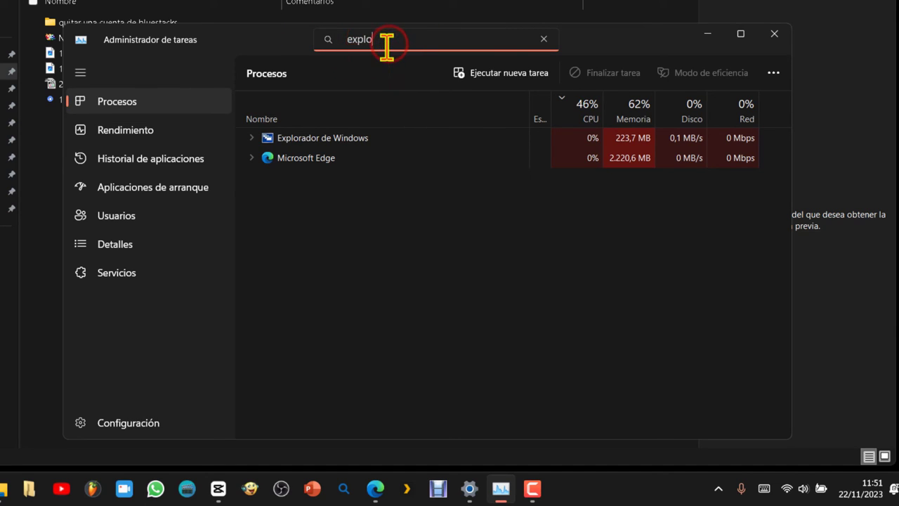
pyautogui.write('ra')
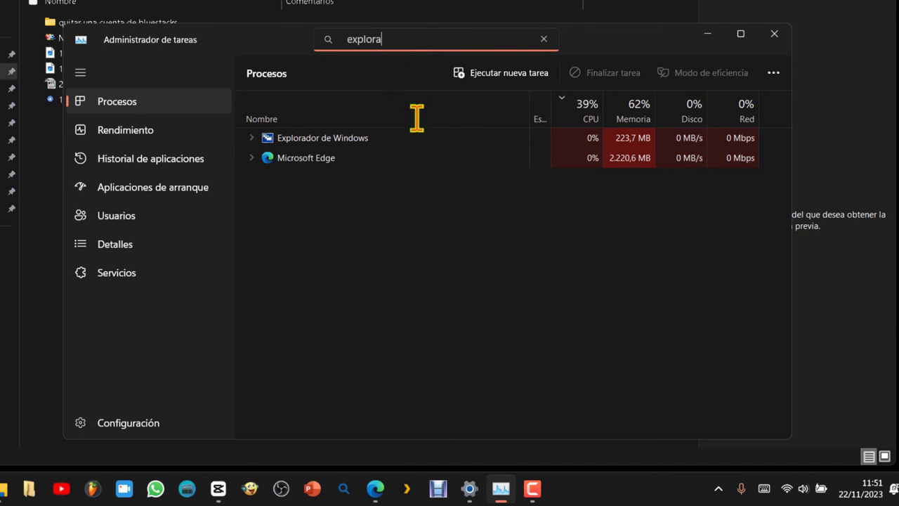
pyautogui.write('dor')
pyautogui.click(328, 138)
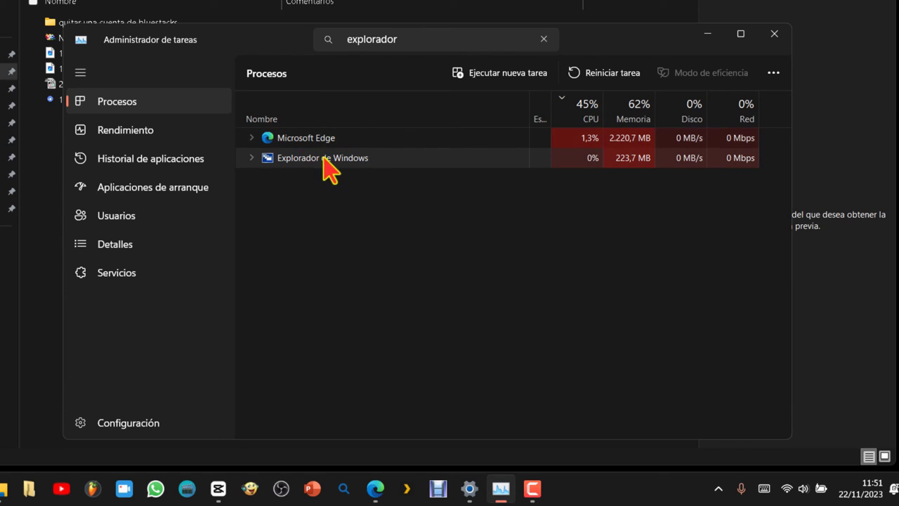
pyautogui.click(612, 75)
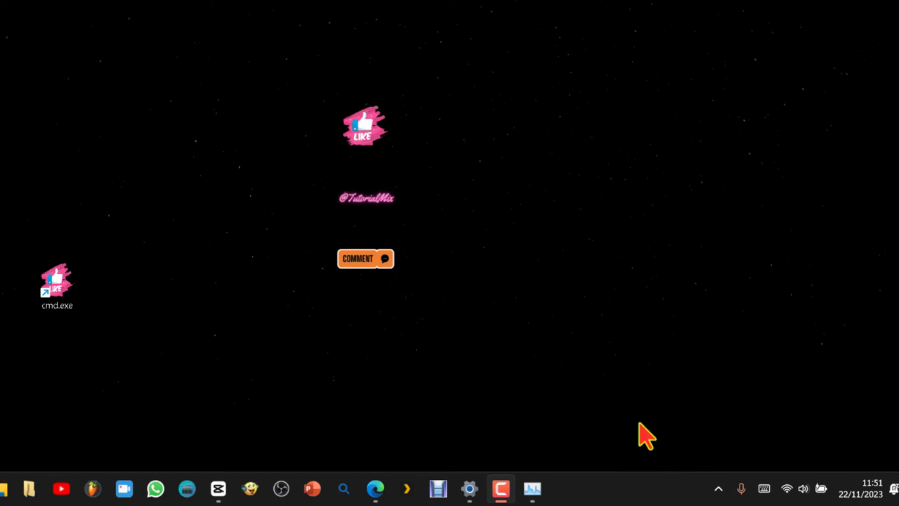
# Open the file explorer again at Downloads and select Nueva carpeta
pyautogui.click(3, 486)
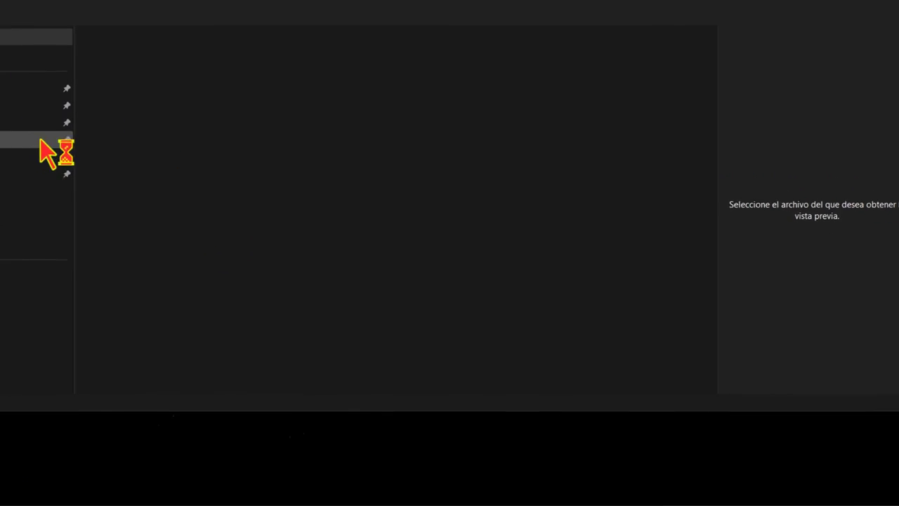
pyautogui.click(60, 199)
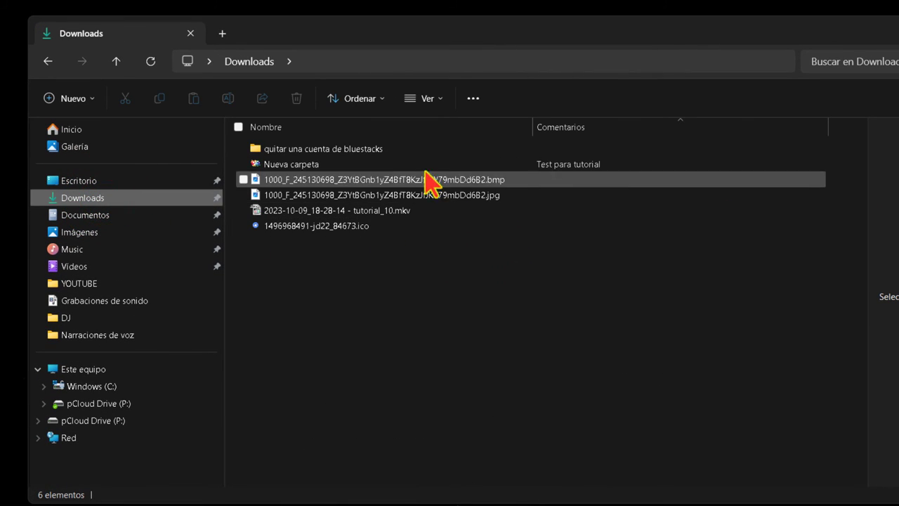
pyautogui.click(495, 167)
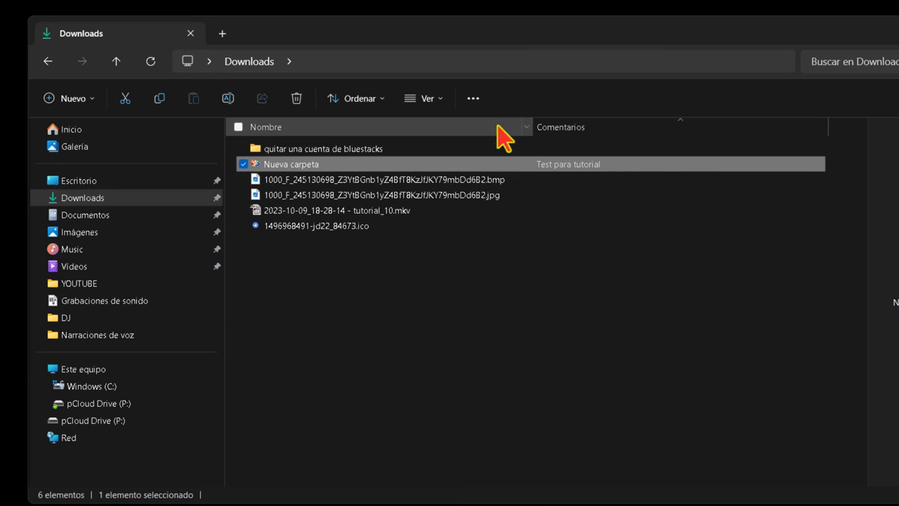
# In the folder options, apply the view of Nueva carpeta to all folders of this type and accept the settings
pyautogui.click(473, 98)
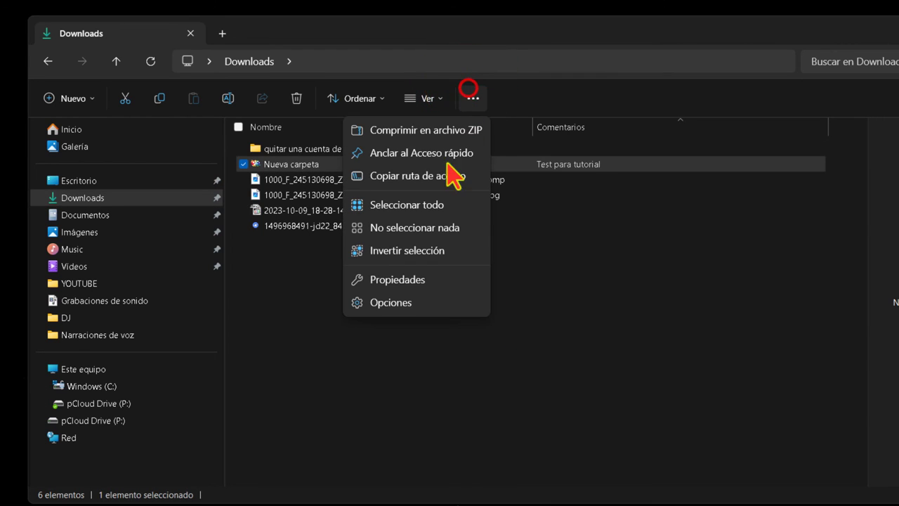
pyautogui.click(394, 302)
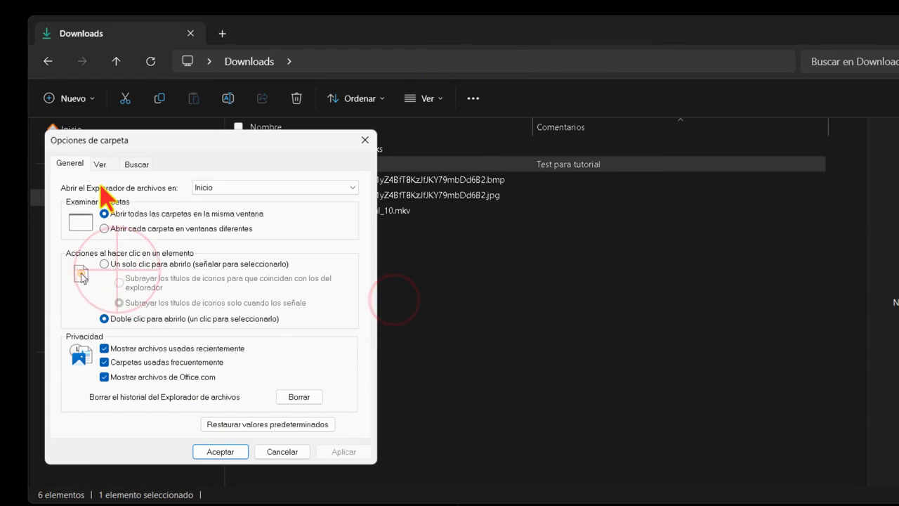
pyautogui.click(87, 302)
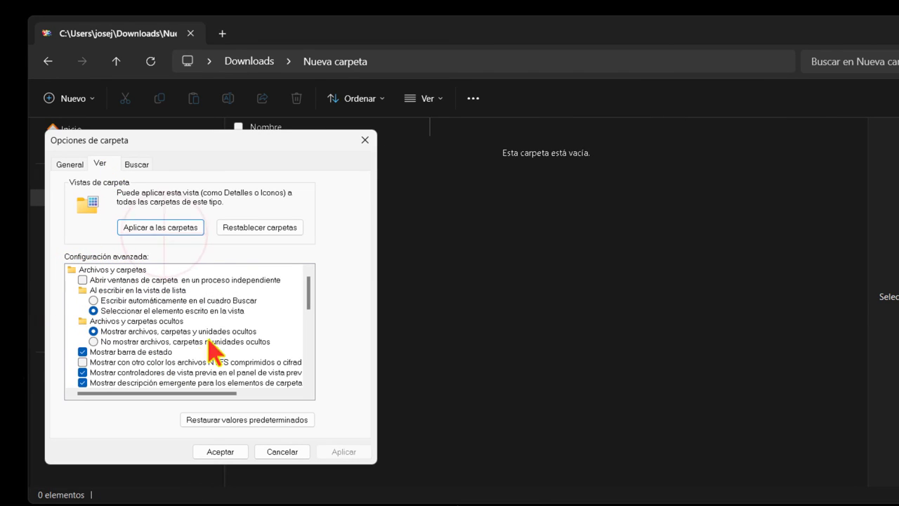
pyautogui.click(167, 227)
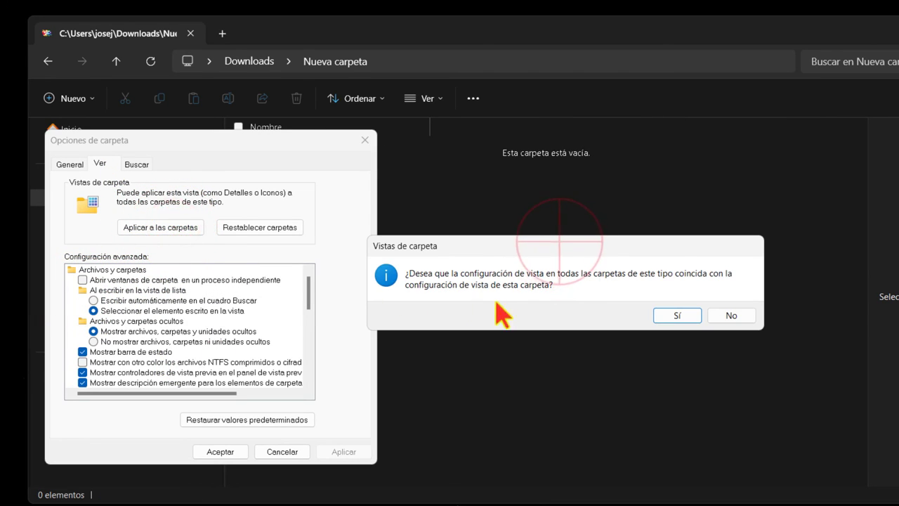
pyautogui.moveTo(569, 258); pyautogui.dragTo(304, 226)
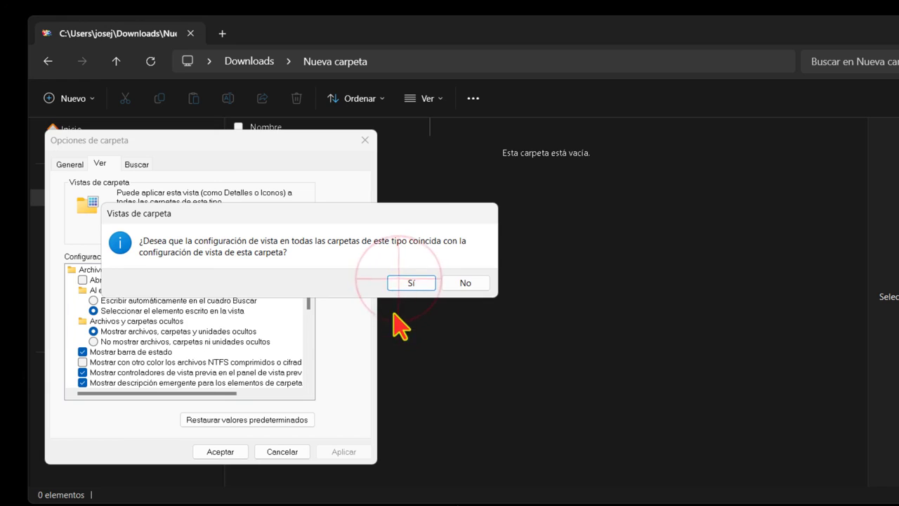
pyautogui.click(411, 283)
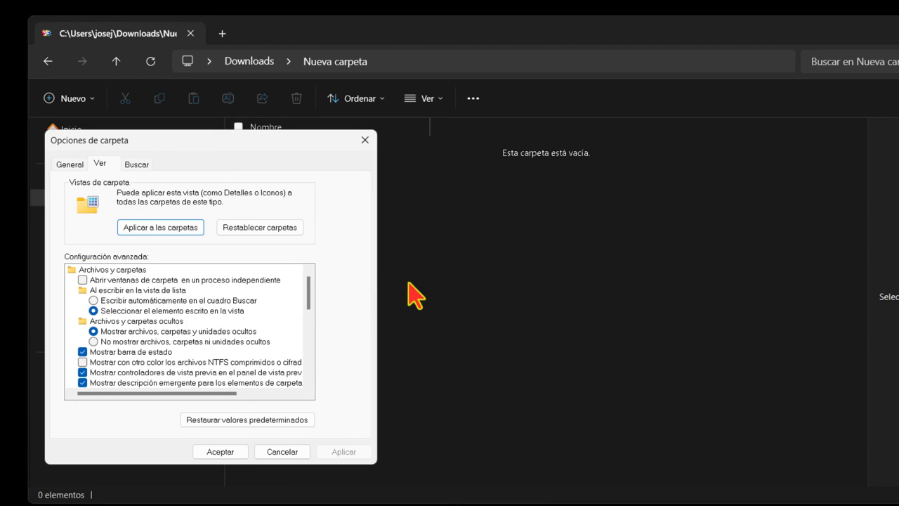
pyautogui.click(340, 450)
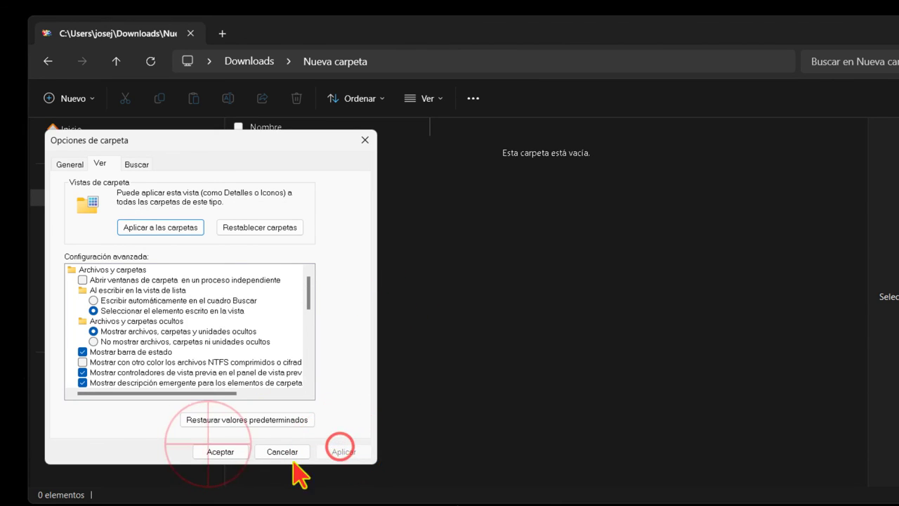
pyautogui.click(218, 452)
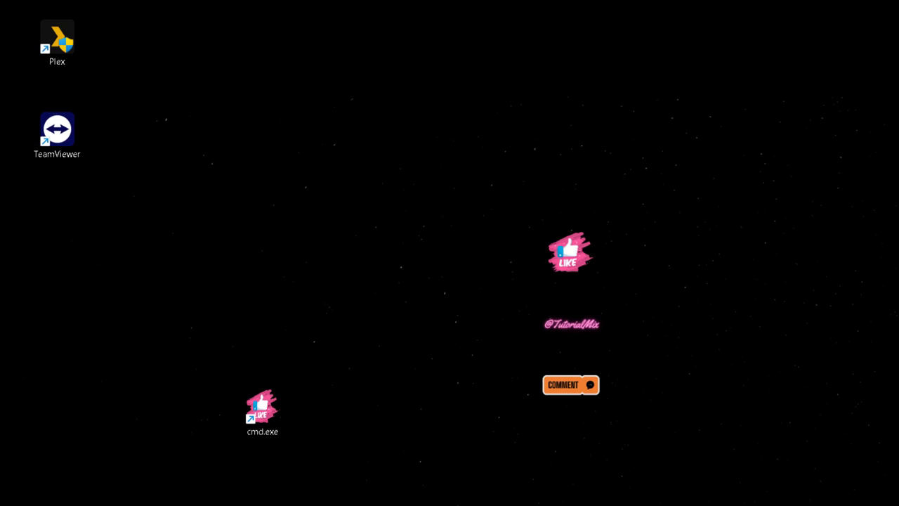
# Start a screen capture of the desktop
pyautogui.press('Print')
pyautogui.click(663, 132)
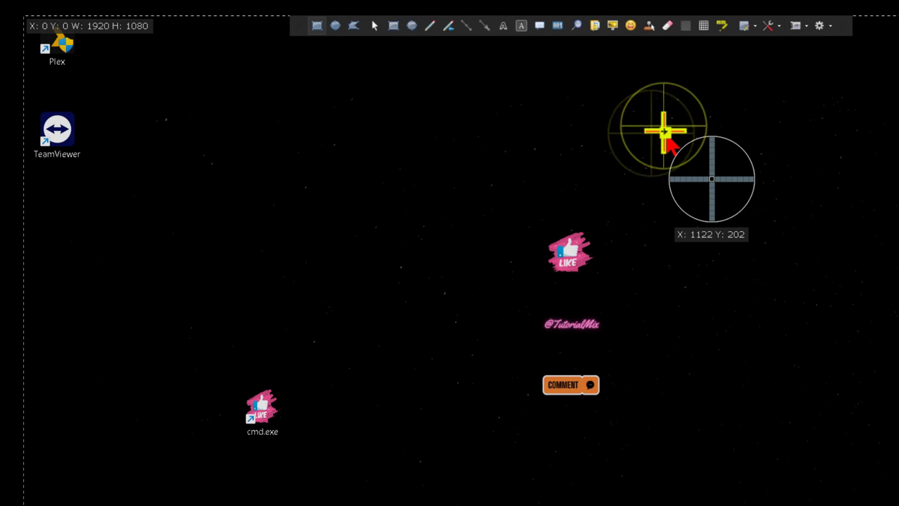